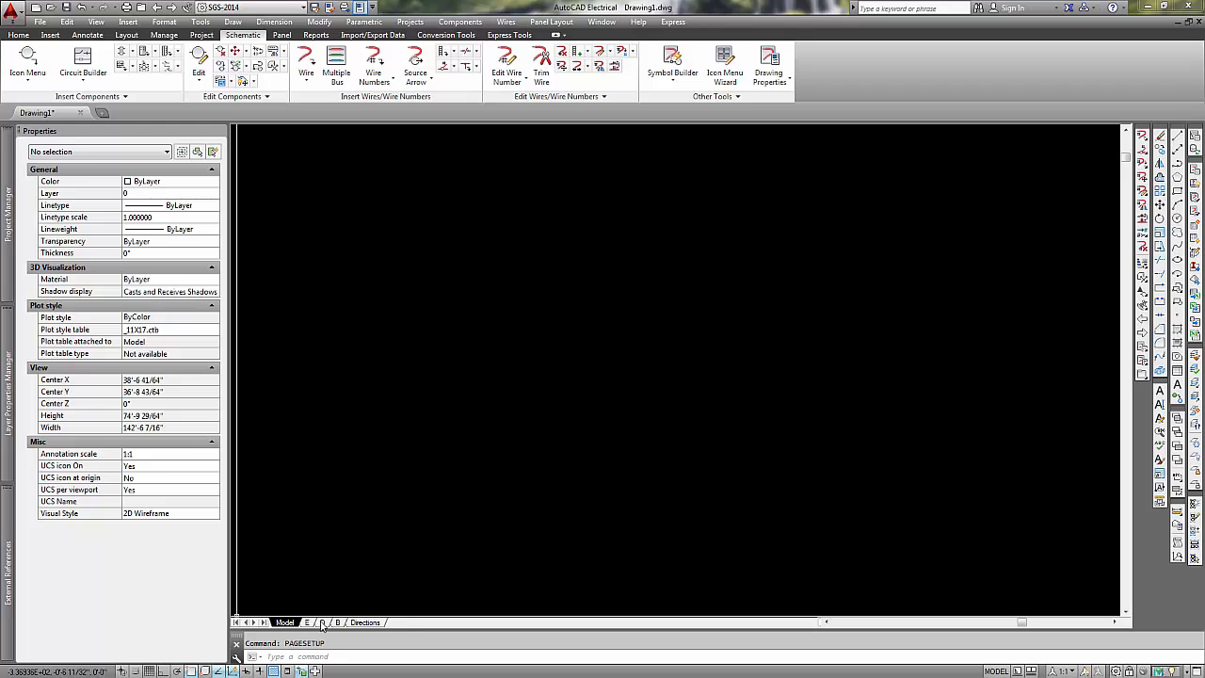
- On the D layout, open the Page Setup Manager and select the C5502-D 11x17 setup
left_click(320, 623)
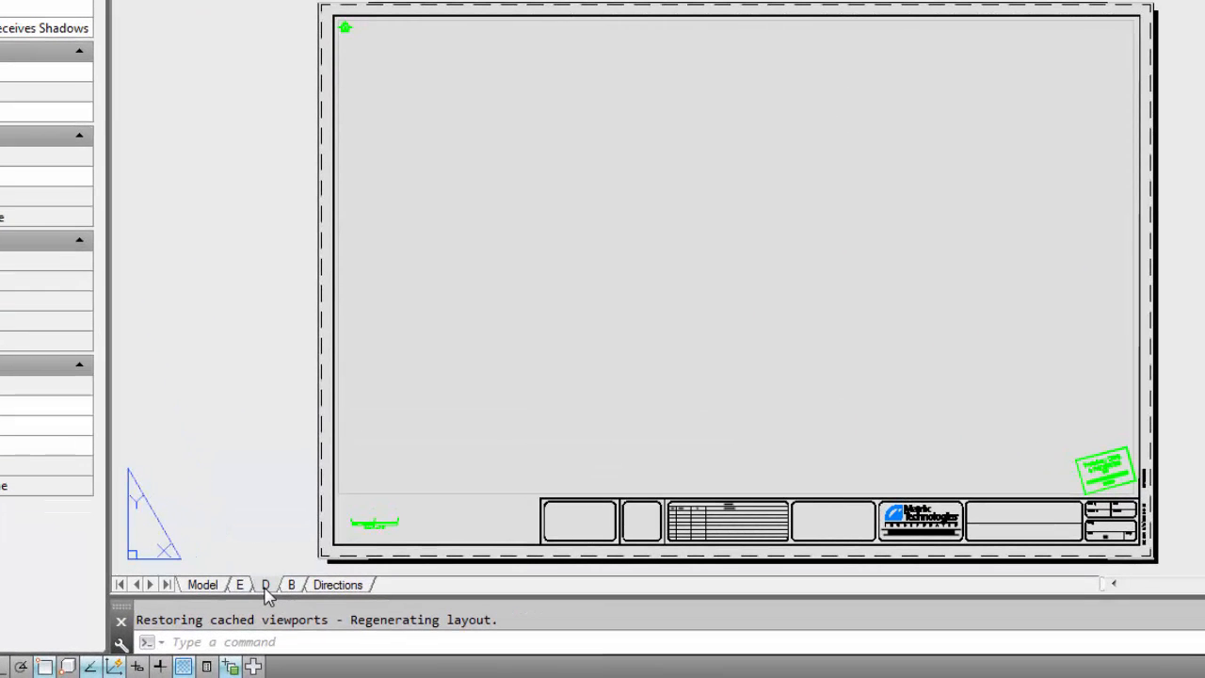
right_click(266, 588)
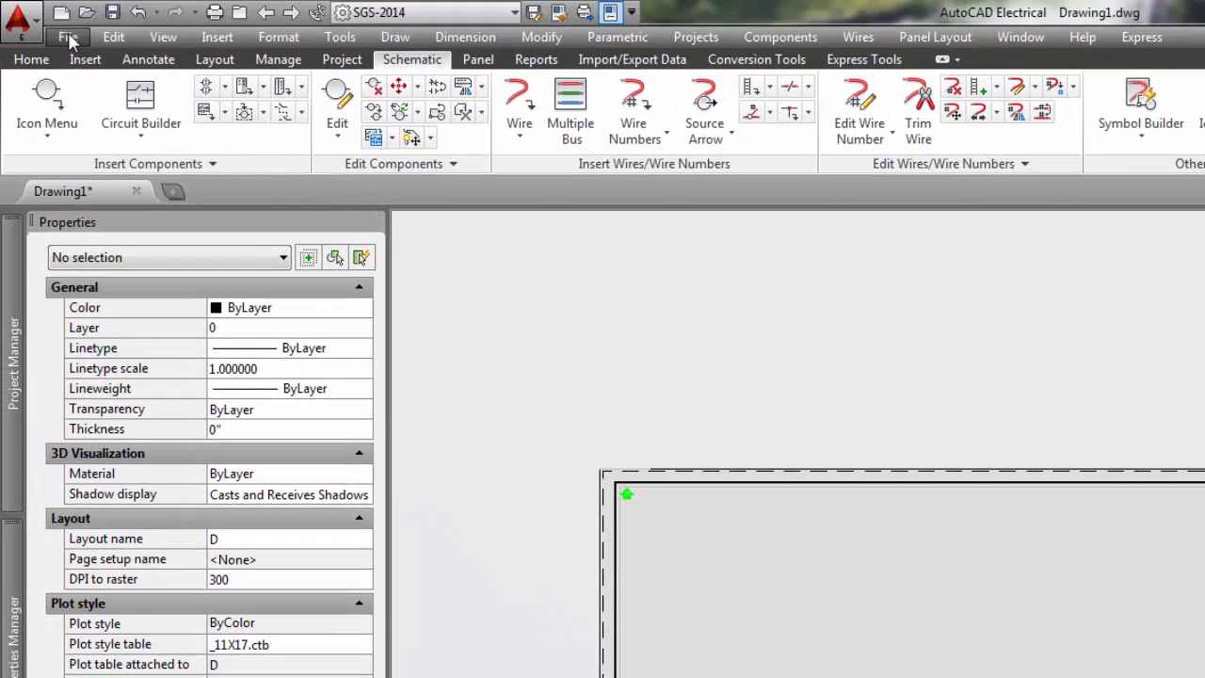
left_click(69, 42)
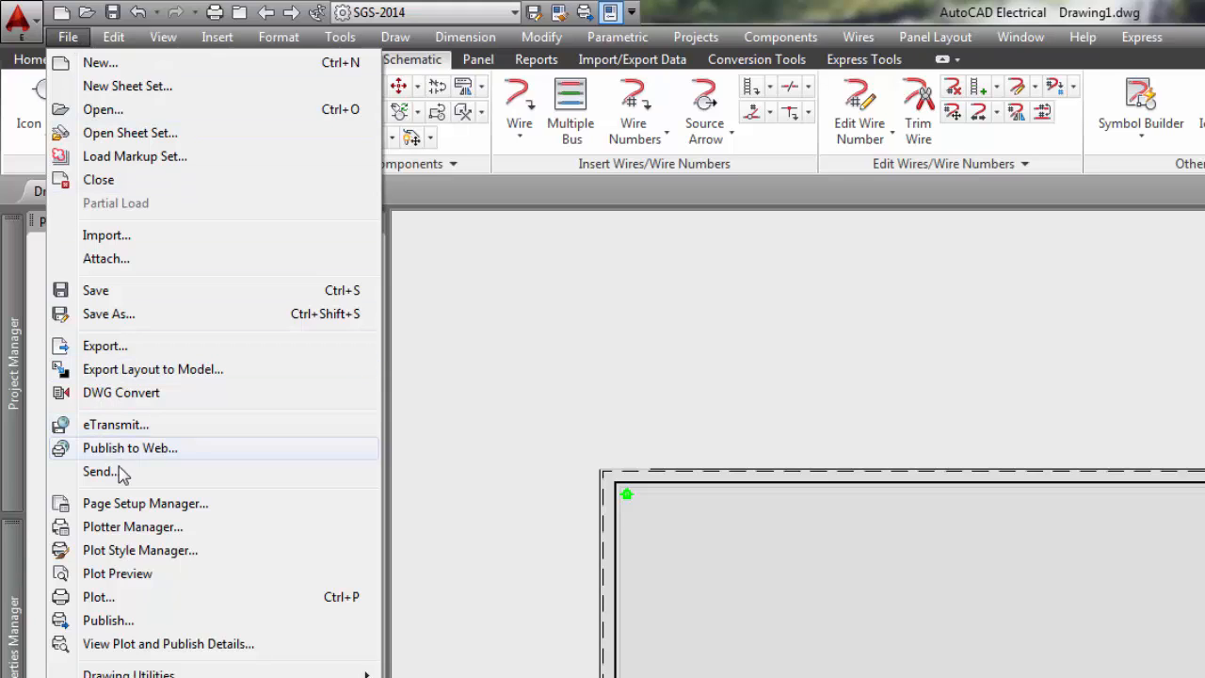
left_click(224, 504)
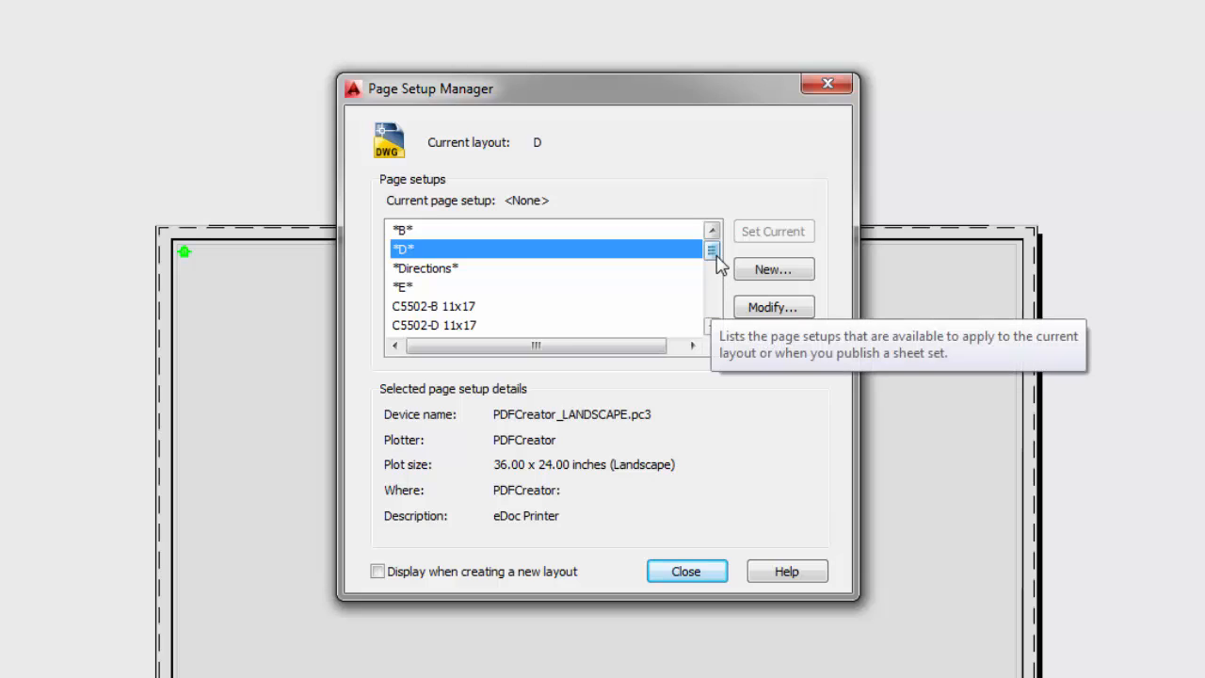
left_click_drag(713, 251, 597, 385)
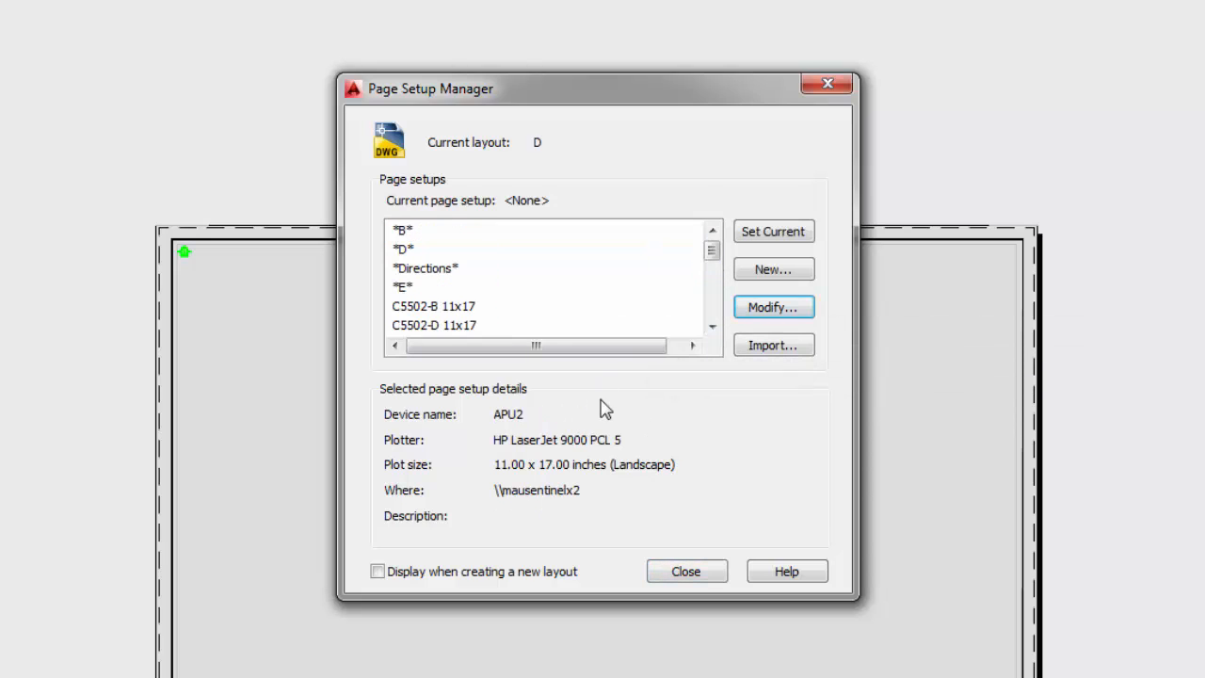
left_click(431, 329)
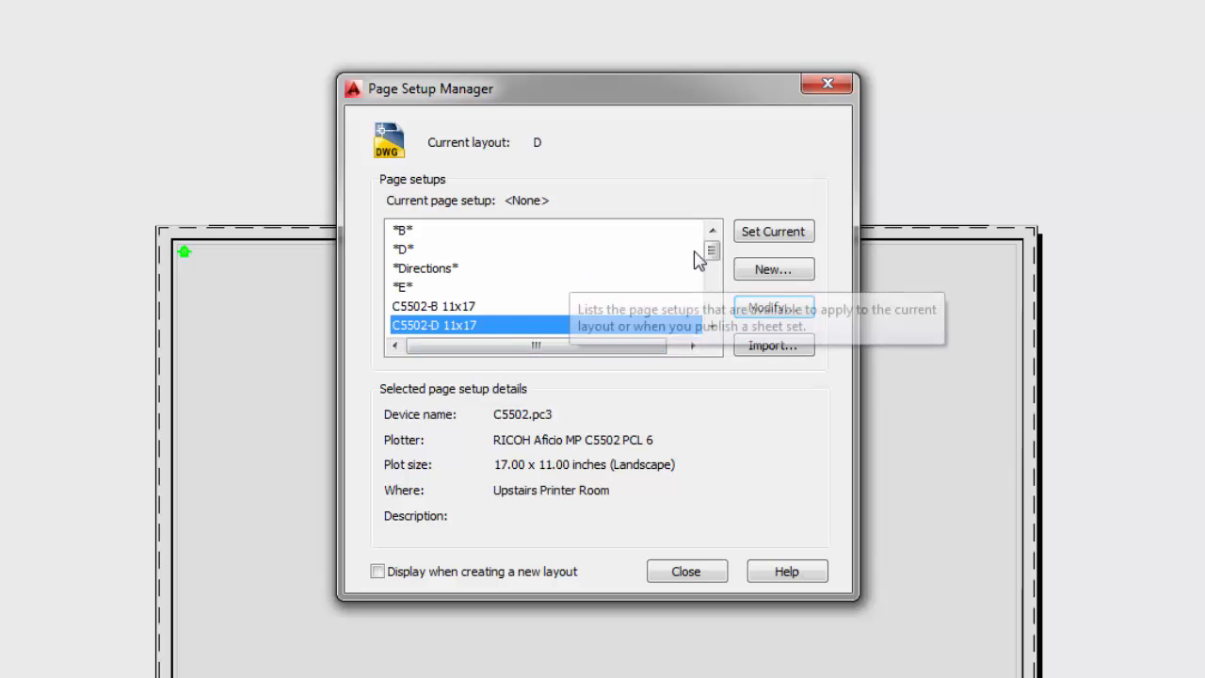
- Modify C5502-D 11x17 to plot on the \\mausentinelx2\C5502 network printer with 11" x 17" paper
left_click(759, 316)
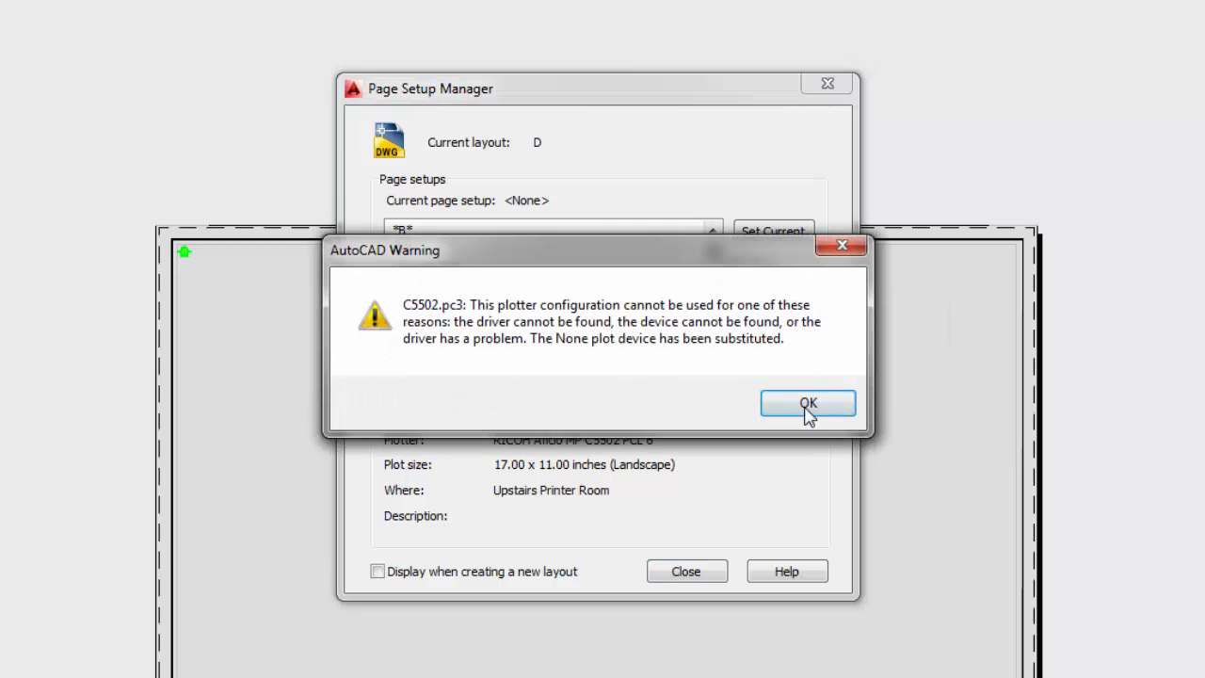
left_click(807, 408)
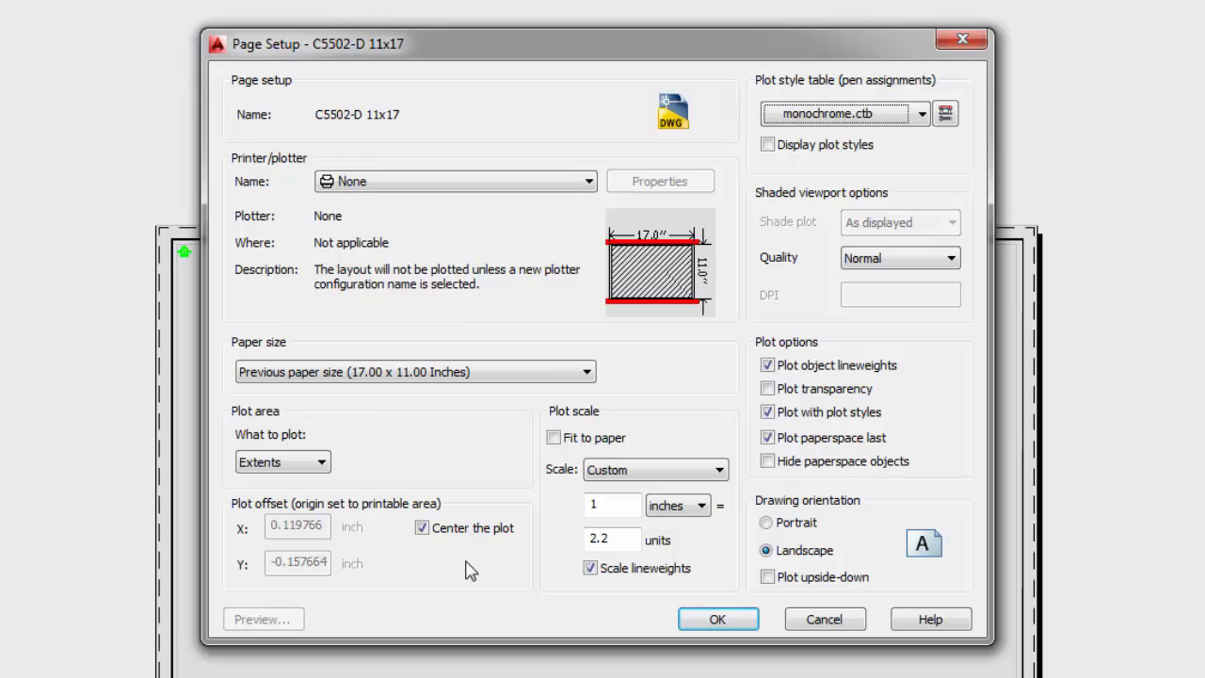
left_click(554, 438)
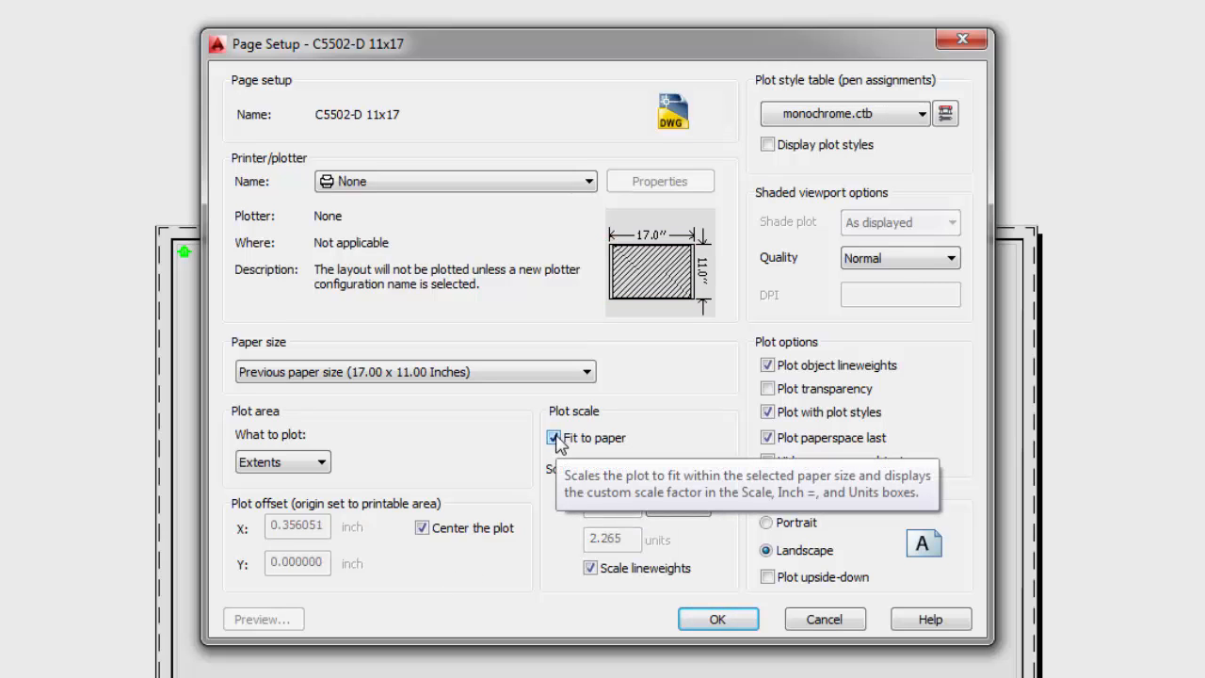
left_click(555, 439)
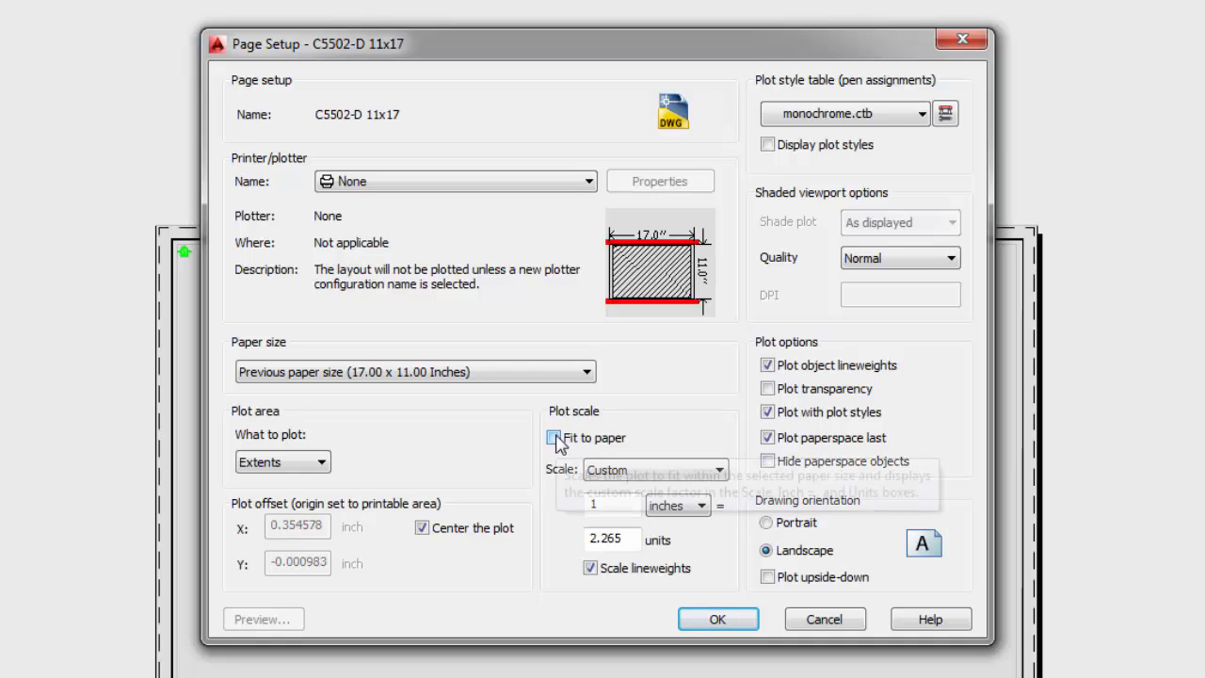
left_click(488, 182)
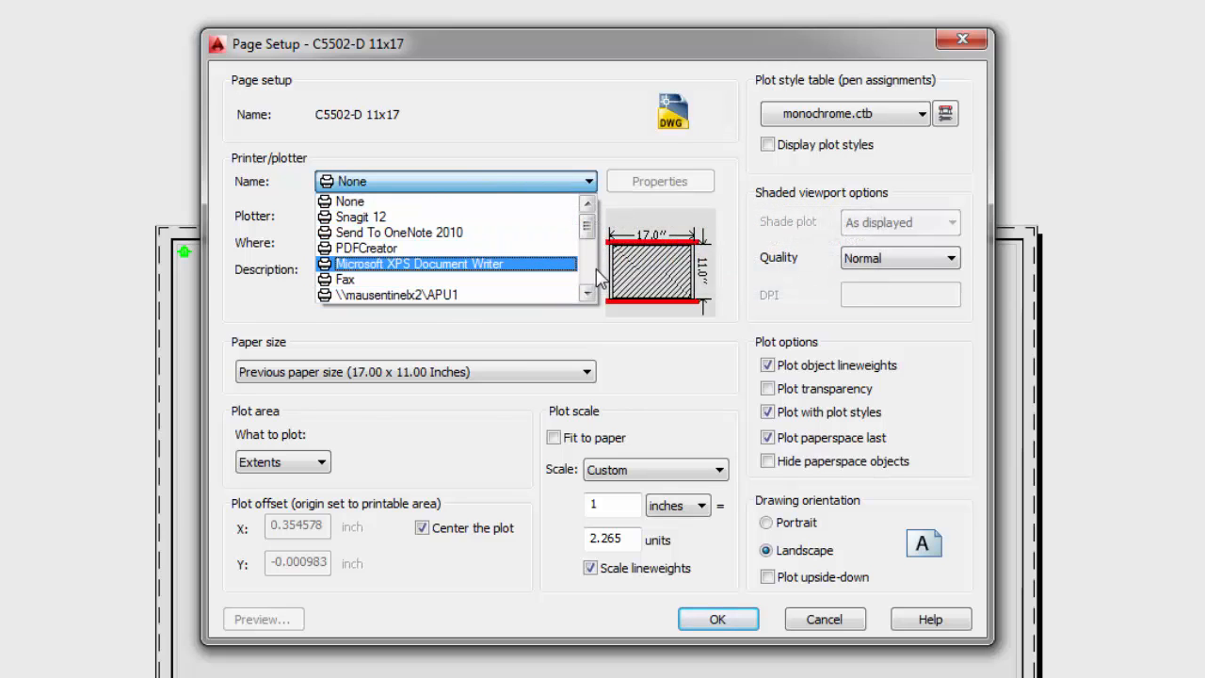
scroll(591, 279, "down", 2)
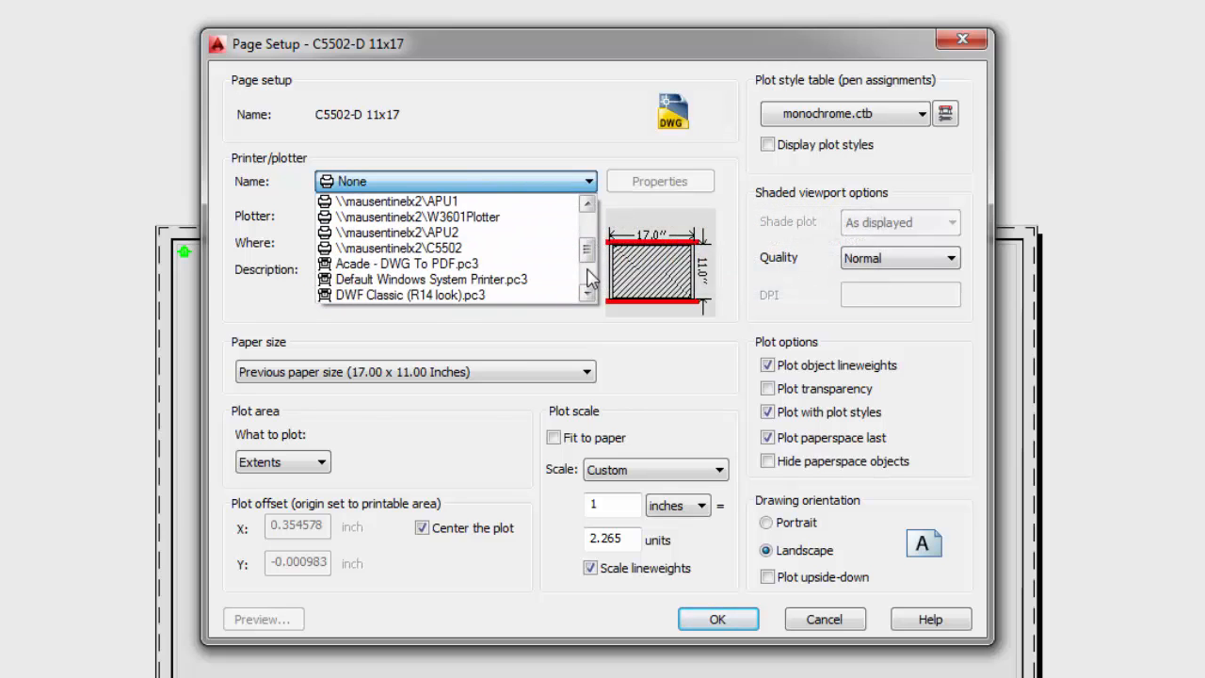
left_click(475, 250)
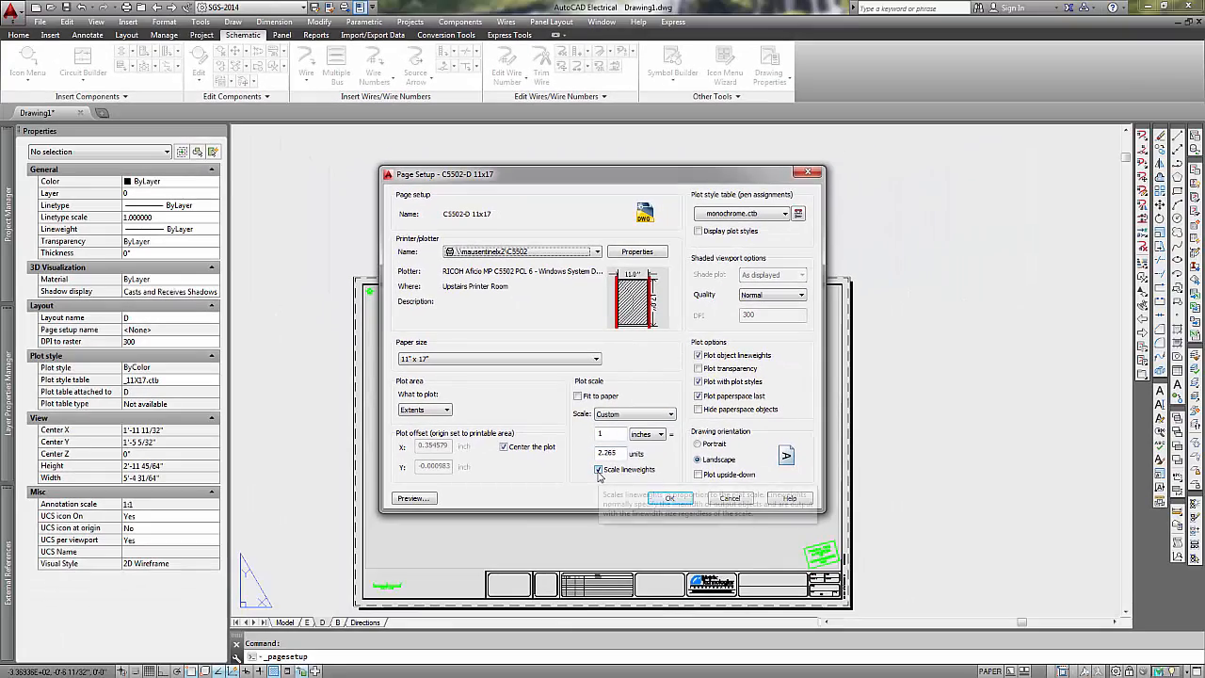
- Turn off Scale lineweights, preview, enable Fit to paper, and save the C5502-D 11x17 setup
left_click(599, 470)
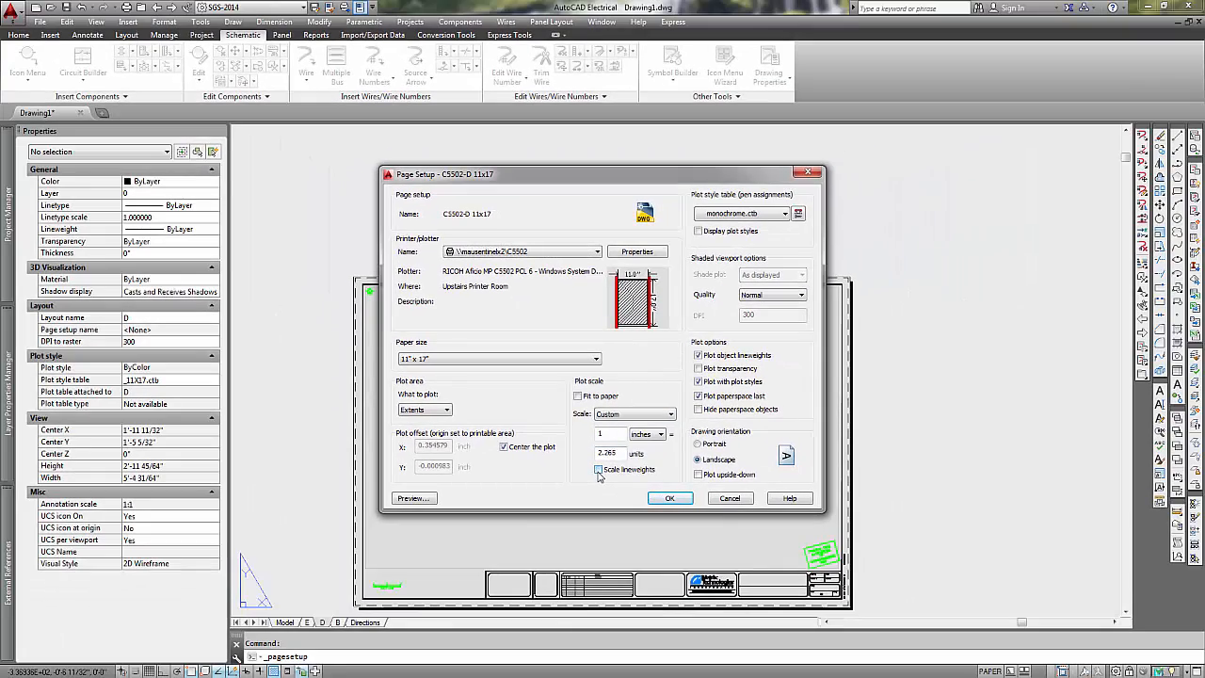
left_click(398, 499)
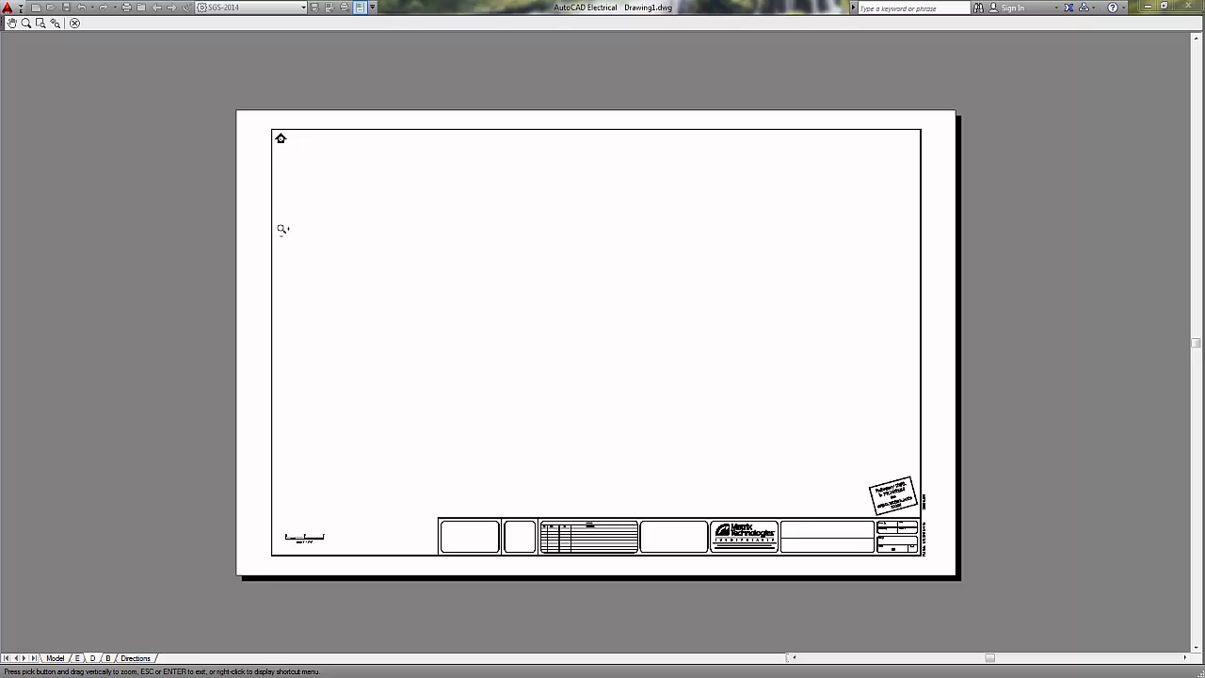
left_click(74, 24)
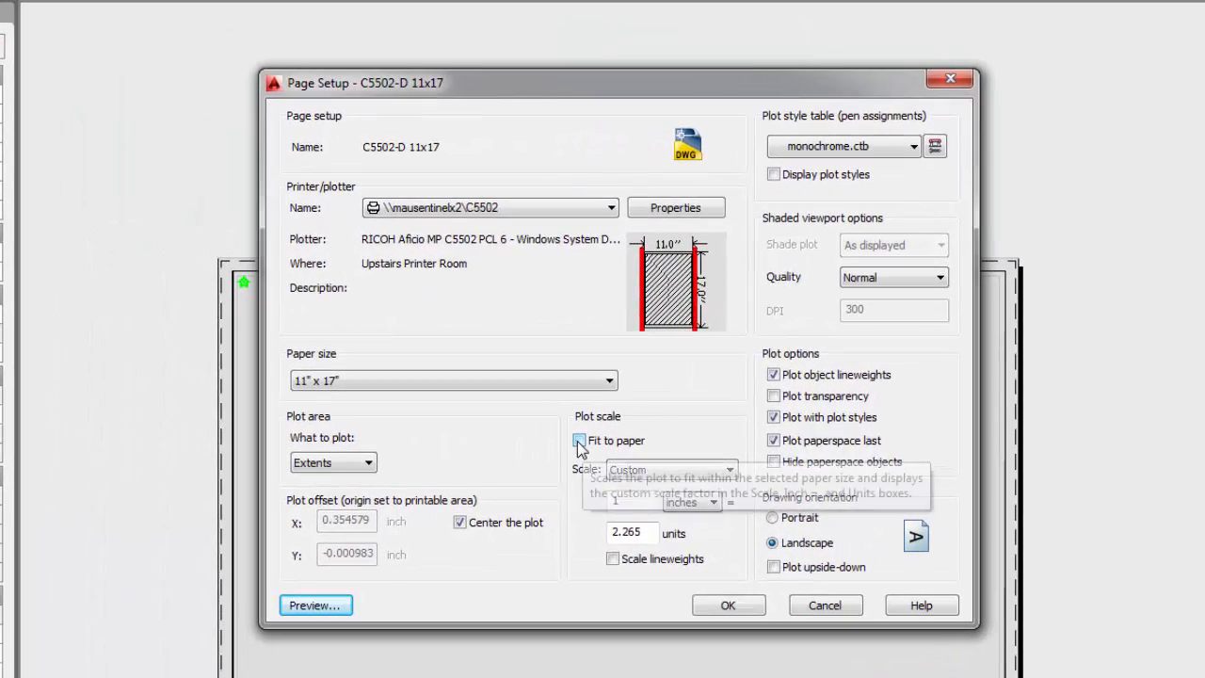
left_click(578, 402)
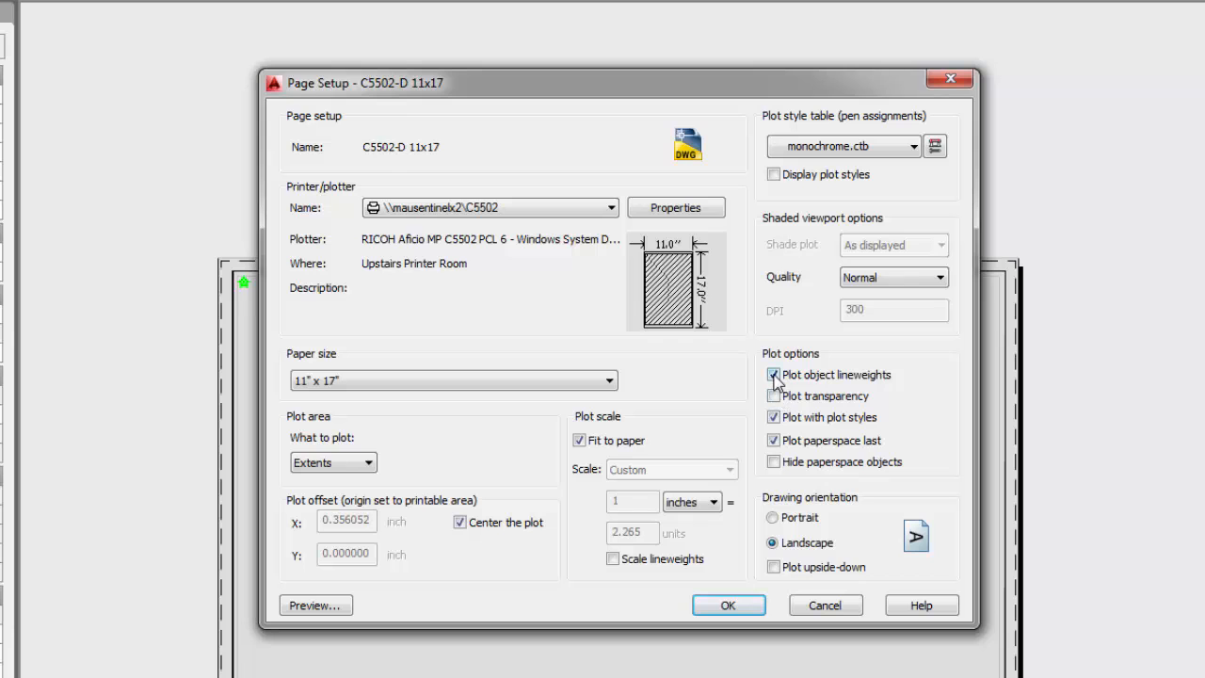
left_click(725, 606)
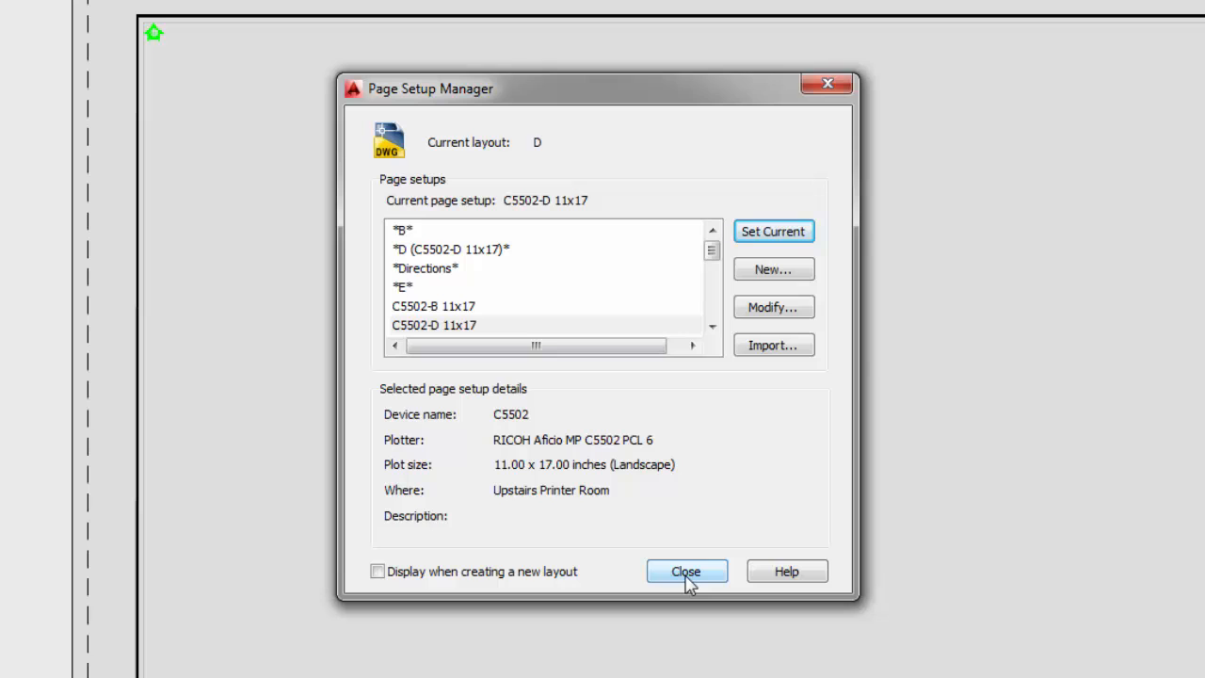
- Create a new page setup named NewCustomer-PDF
left_click(780, 270)
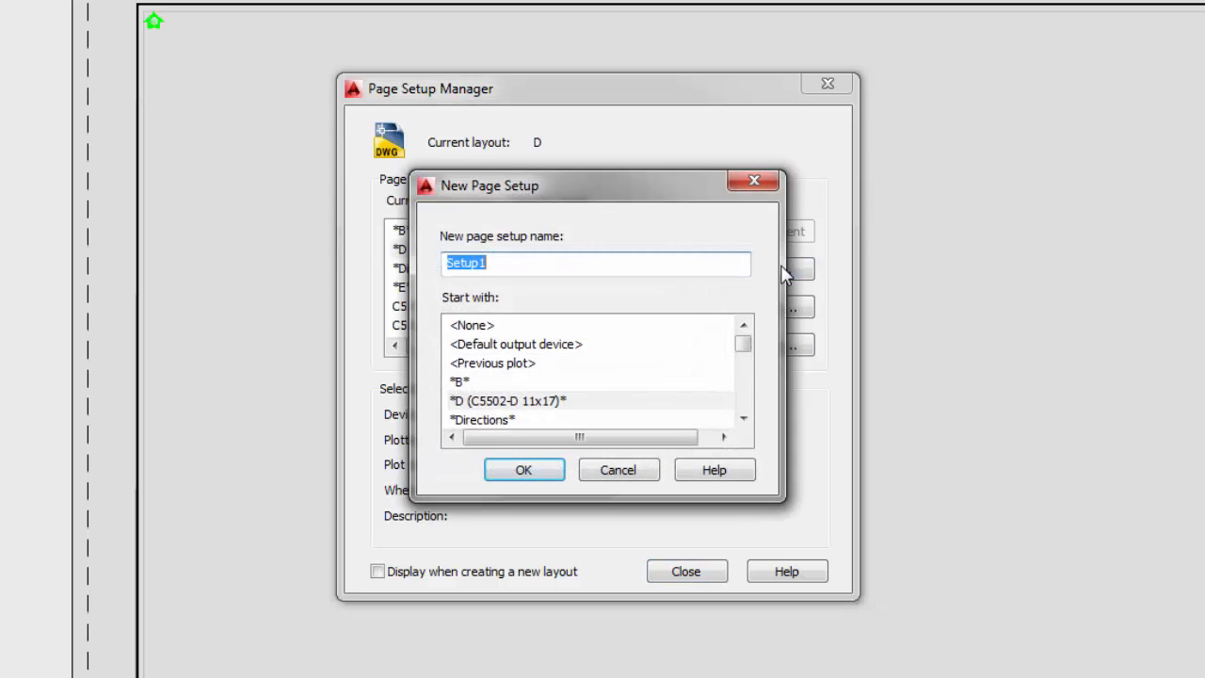
type("NewC")
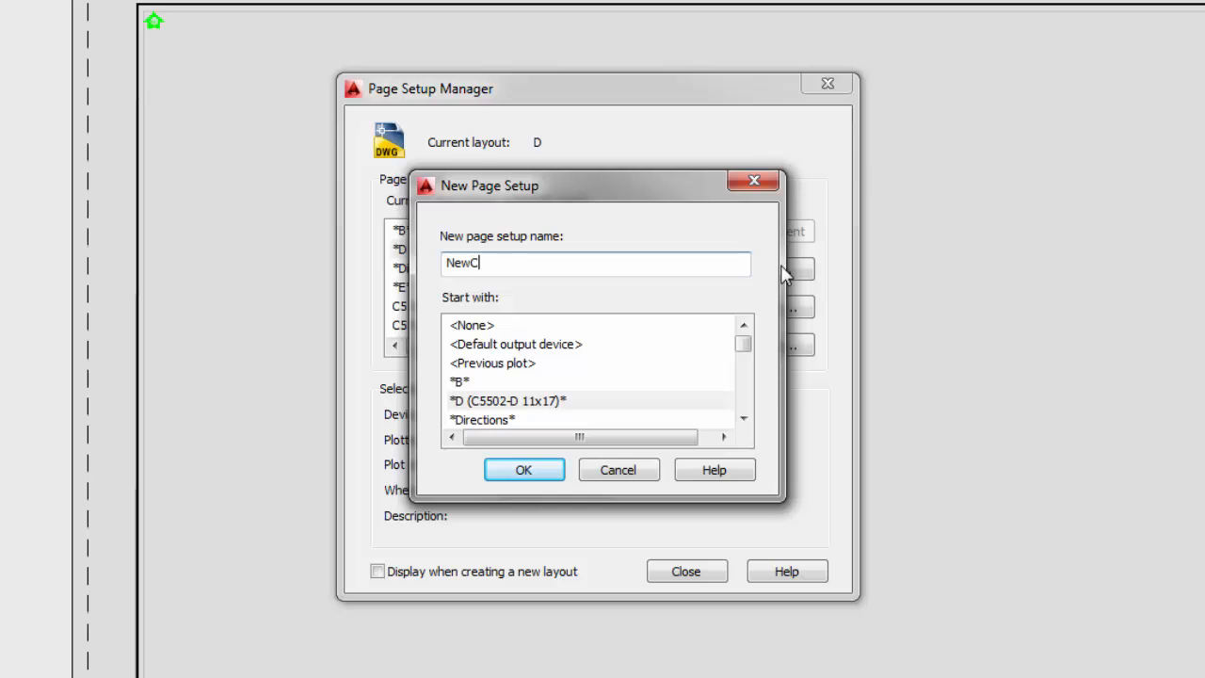
type("ustomer-PDF")
left_click(525, 470)
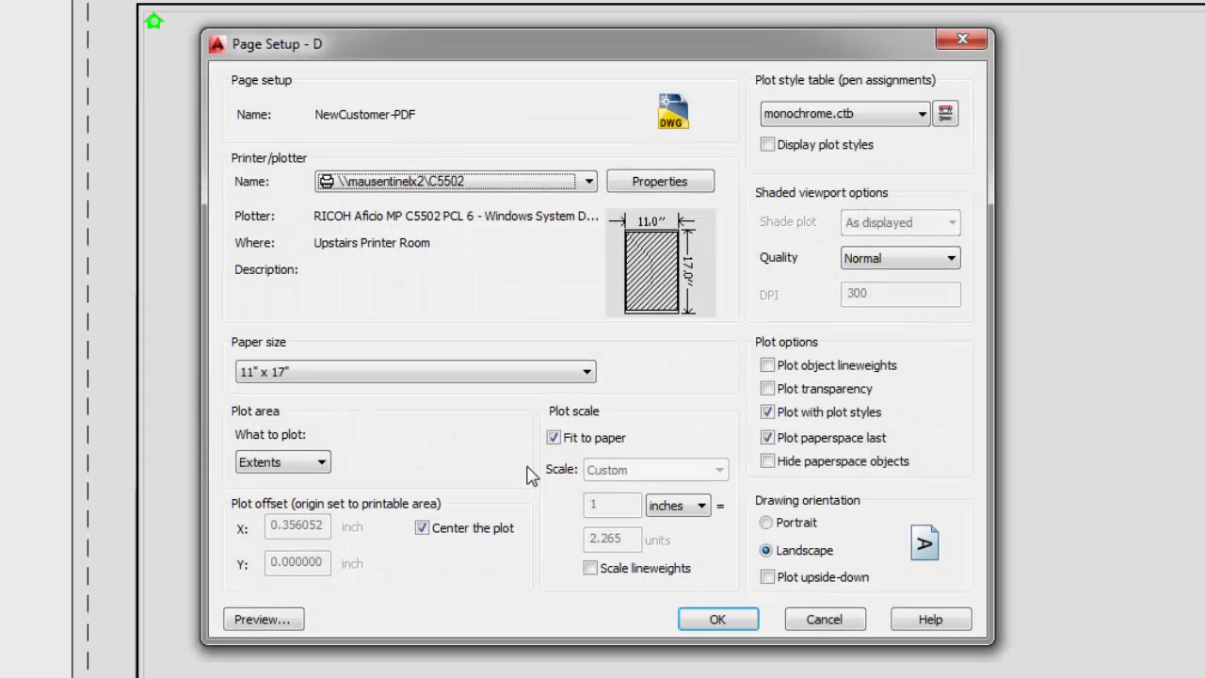
- Choose Acade - DWG To PDF.pc3 with ARCH full bleed D (36 x 24) paper, then preview it
left_click(589, 182)
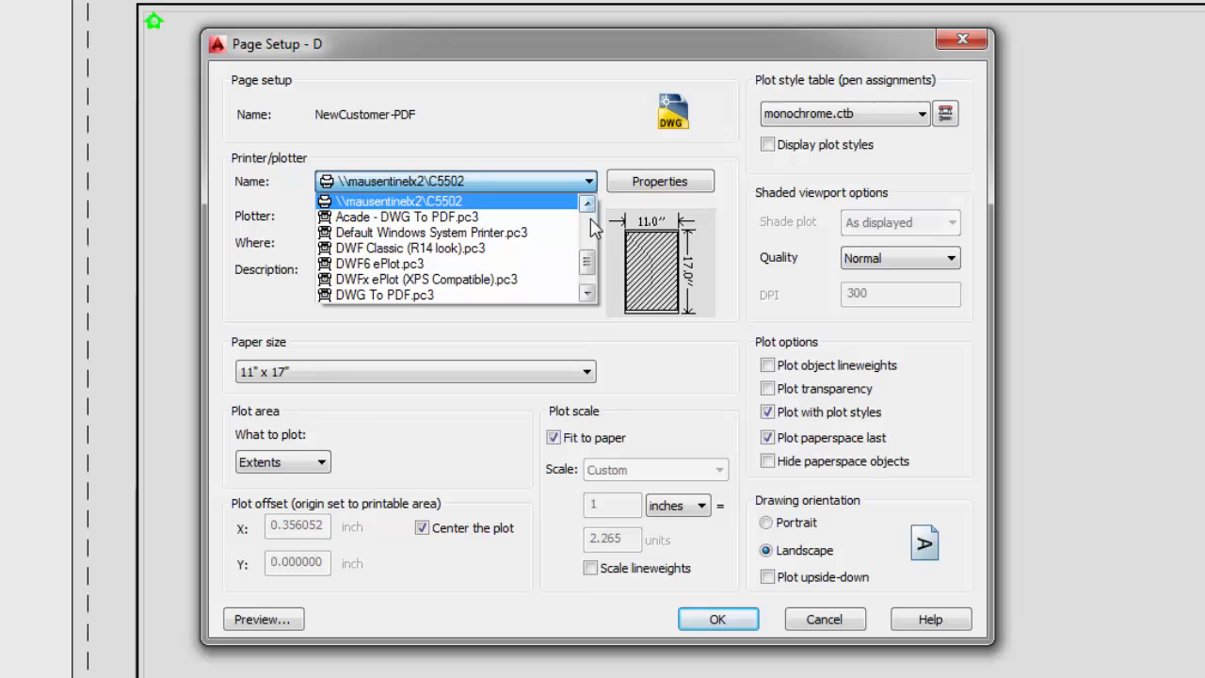
left_click(433, 221)
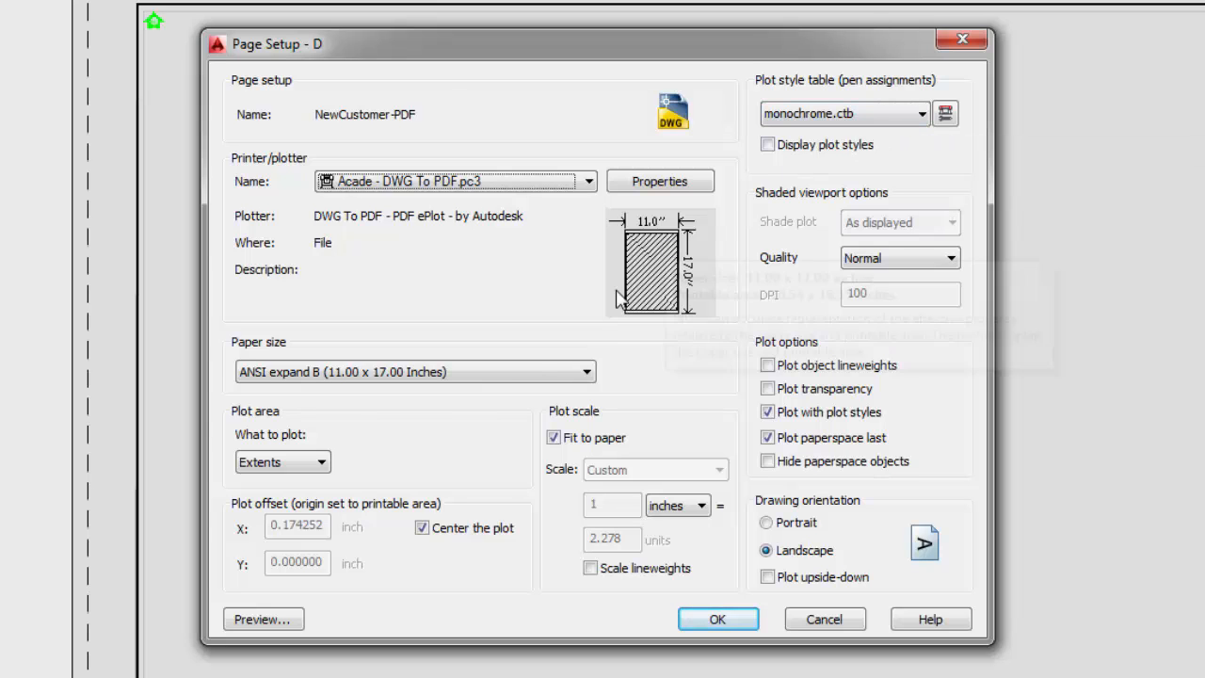
left_click(533, 374)
scroll(574, 527, "up", 10)
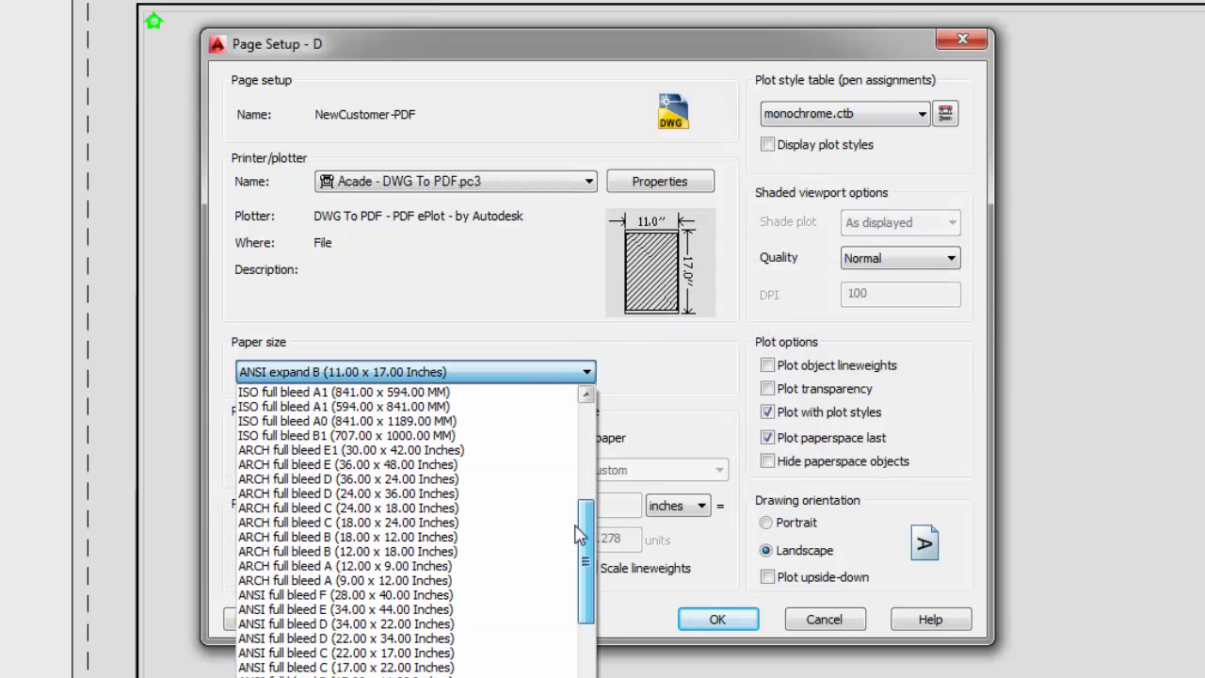
left_click(297, 482)
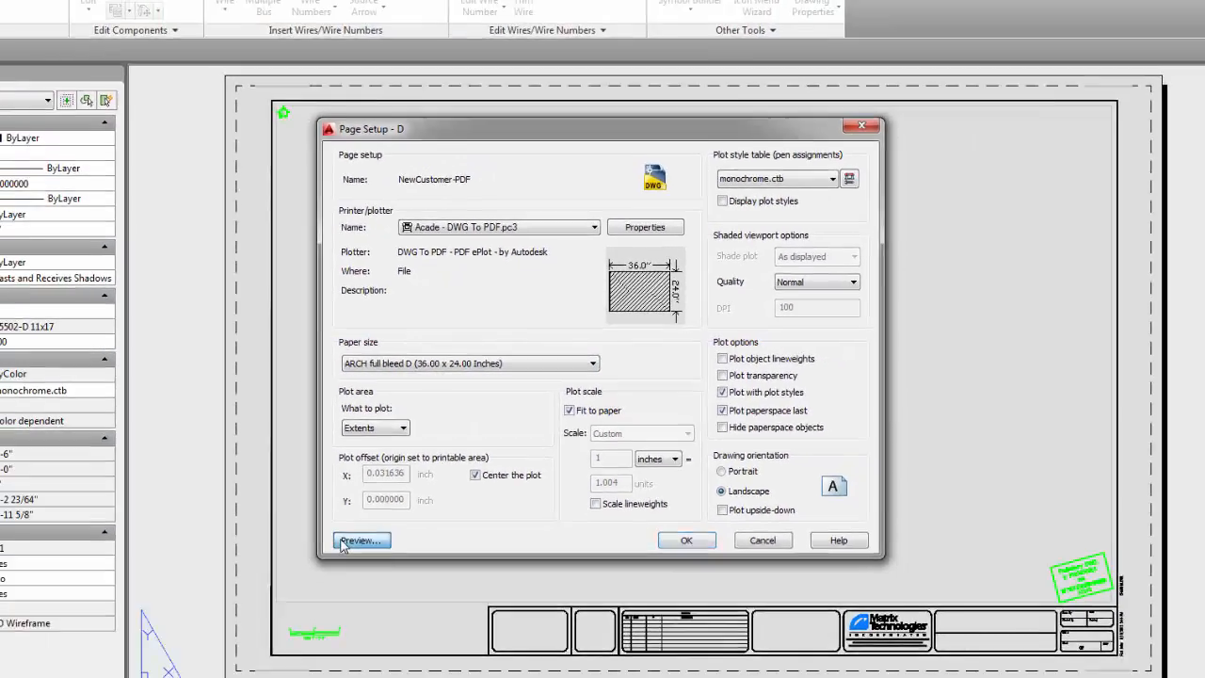
left_click(262, 619)
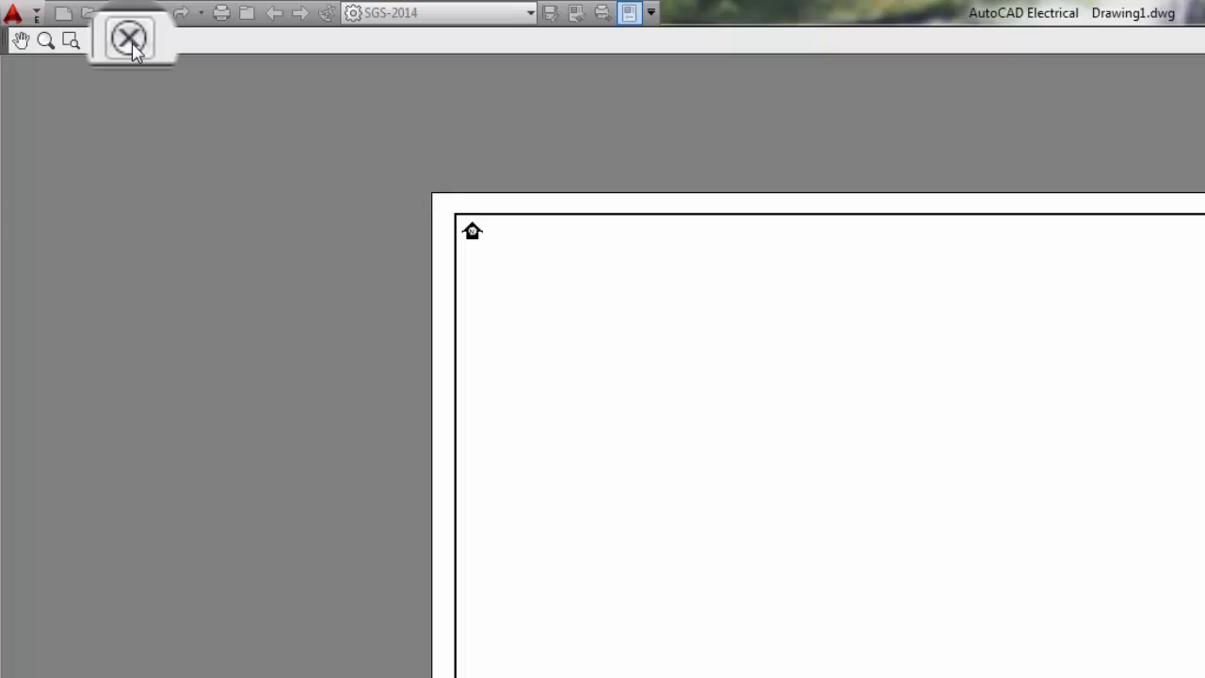
left_click(132, 47)
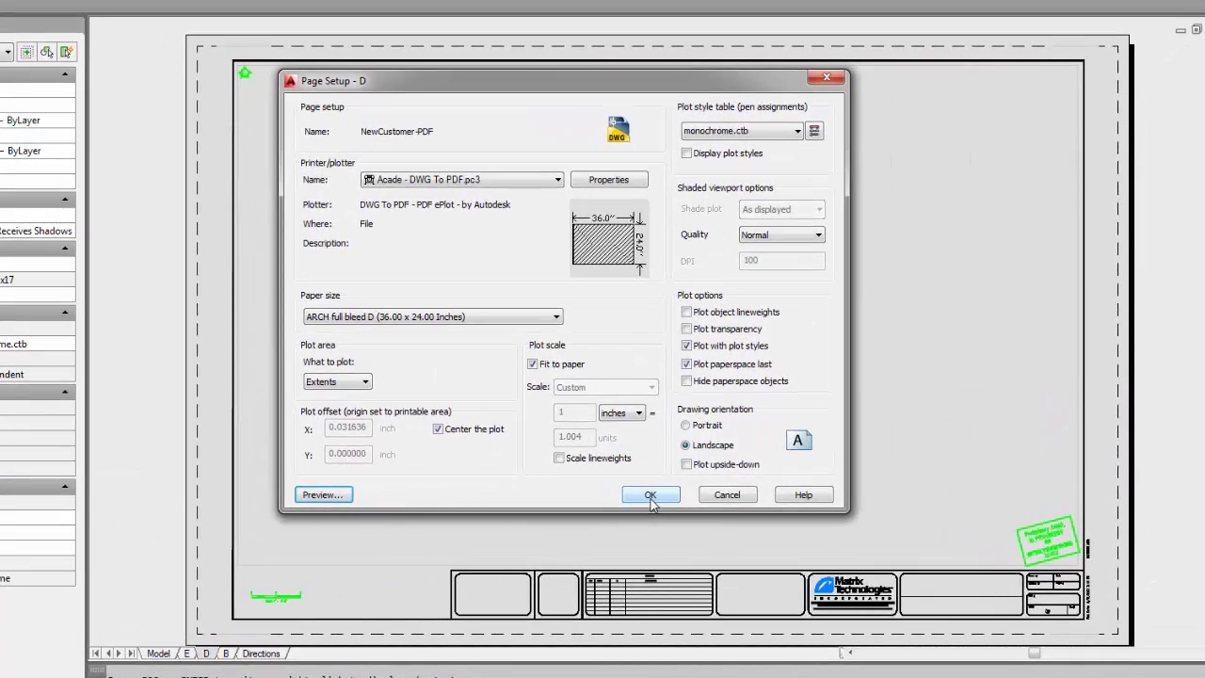
- Save NewCustomer-PDF, set it current for layout D, and close the manager
left_click(651, 496)
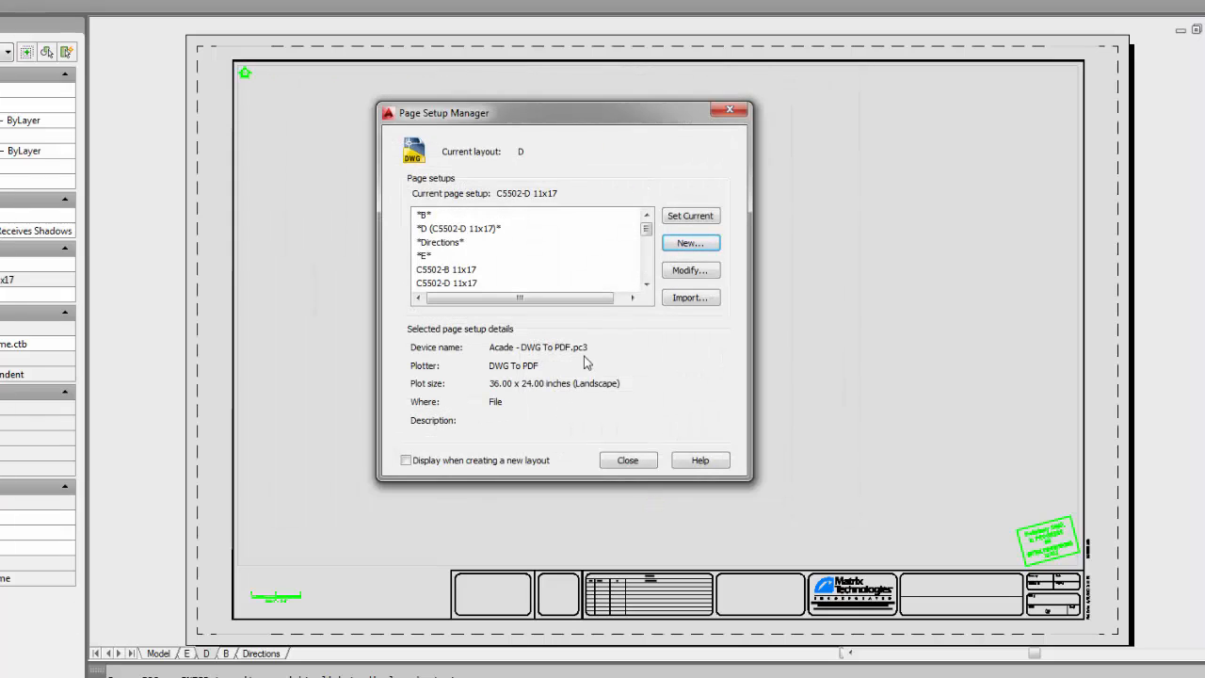
scroll(648, 276, "down", 4)
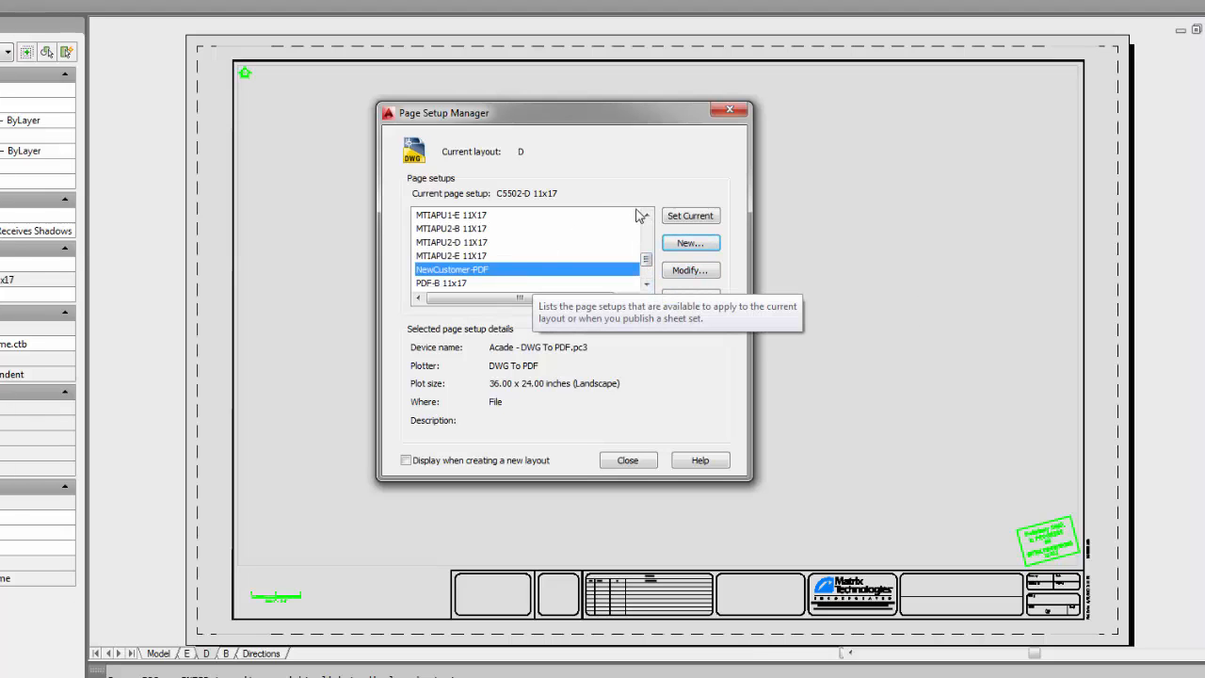
left_click(678, 218)
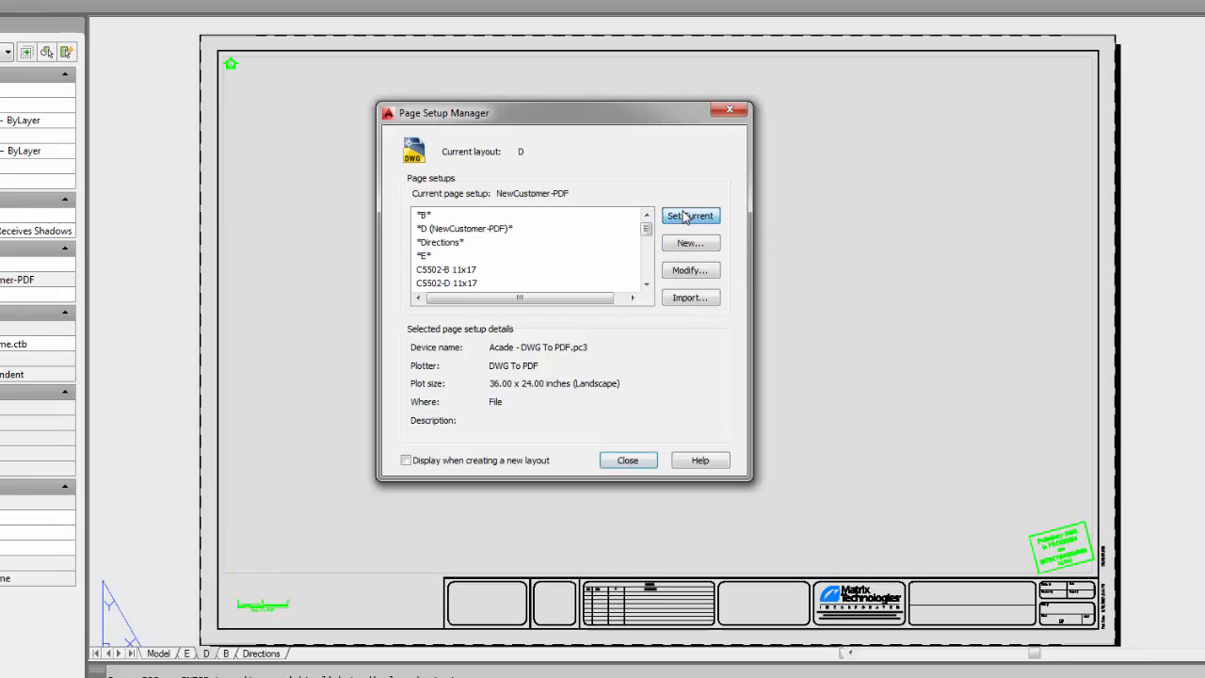
left_click(624, 459)
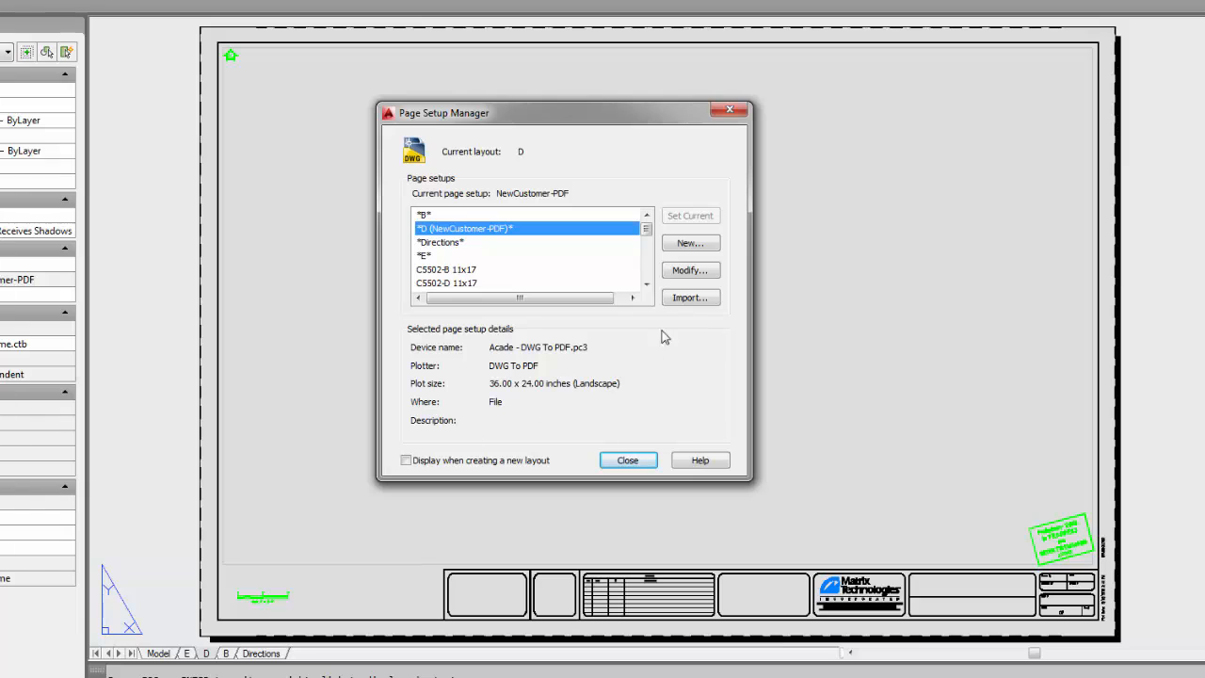
- Import the _RW240-E 30x42 page setup from demo-22.dwg
left_click(687, 300)
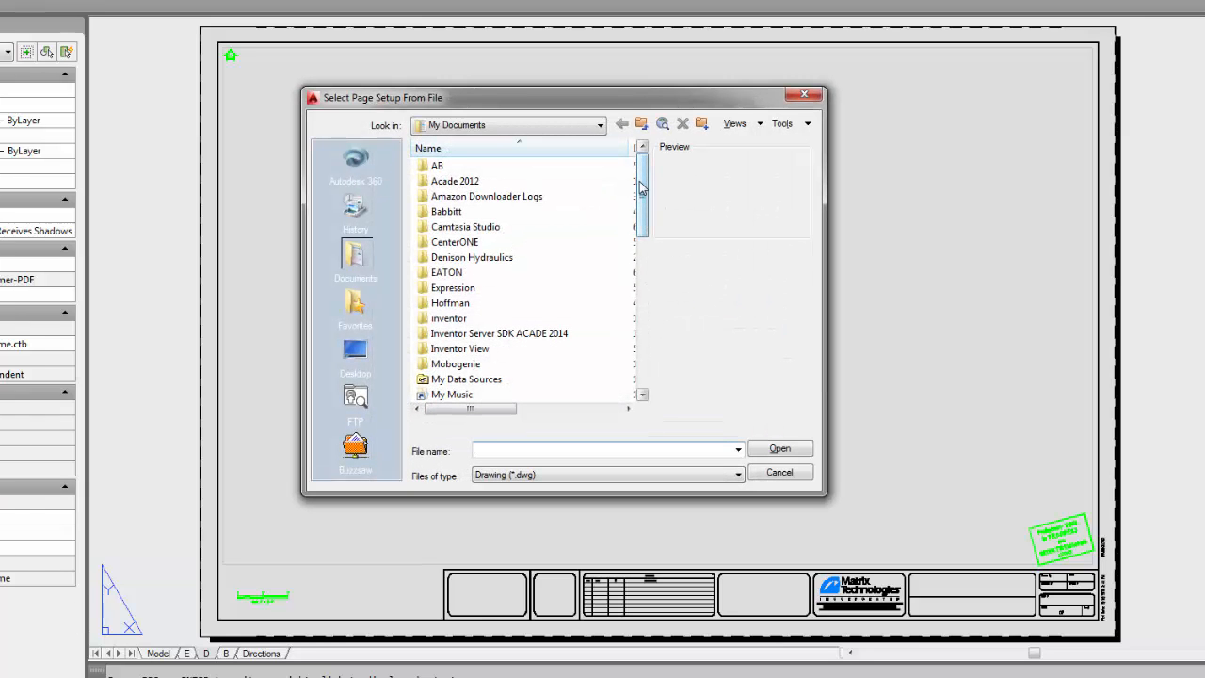
left_click_drag(643, 188, 642, 323)
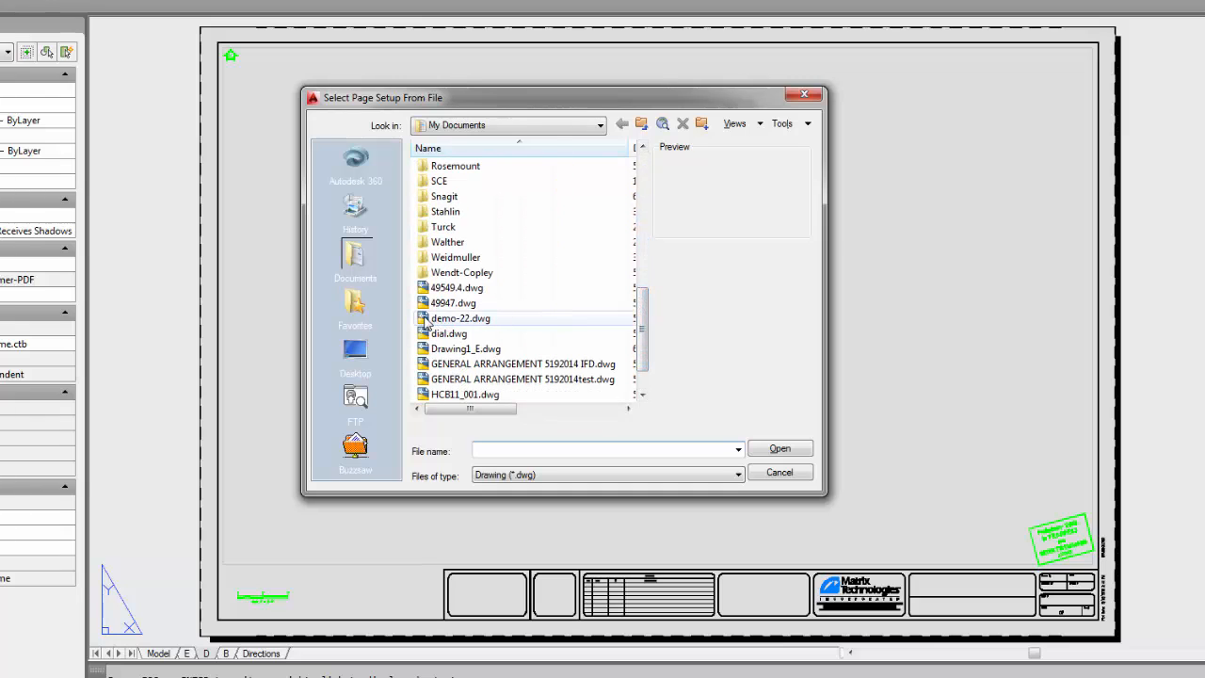
left_click(426, 320)
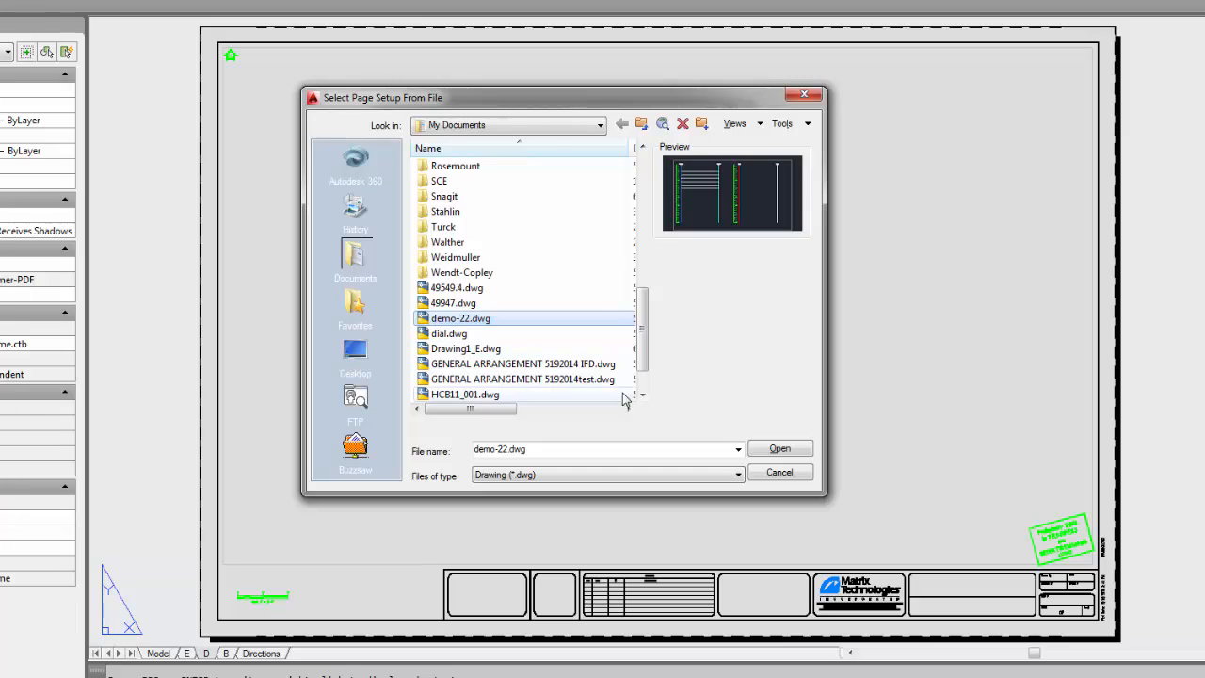
left_click(779, 449)
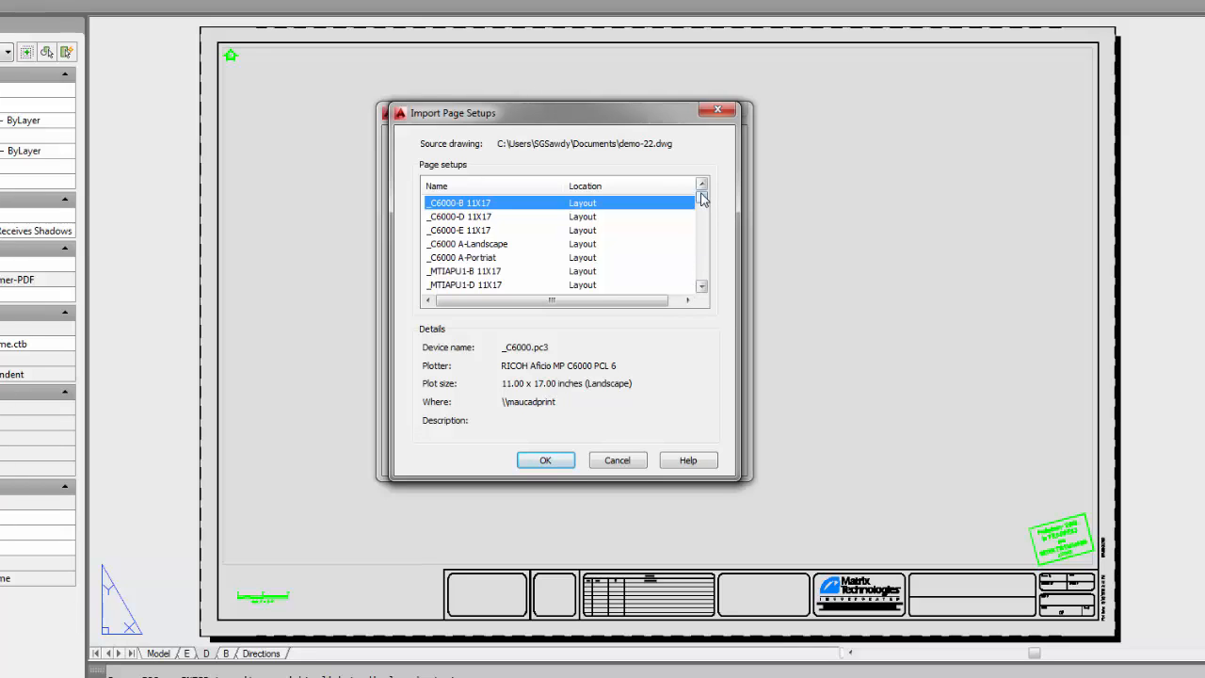
left_click_drag(702, 199, 698, 231)
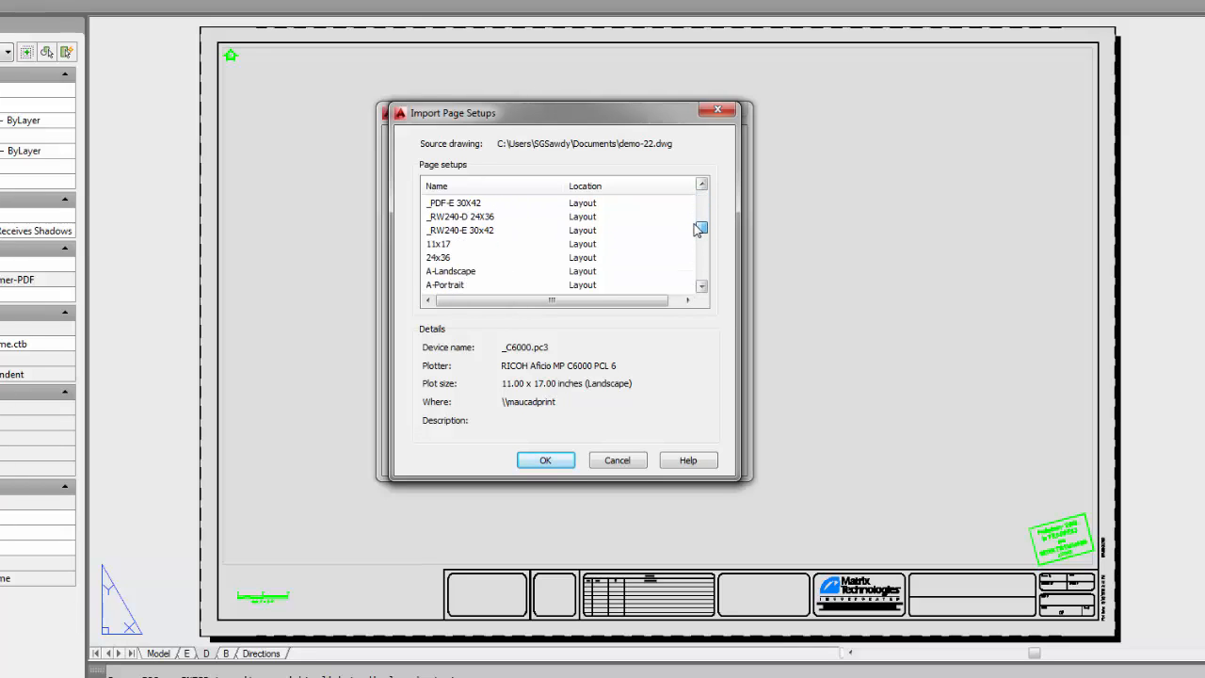
left_click(456, 231)
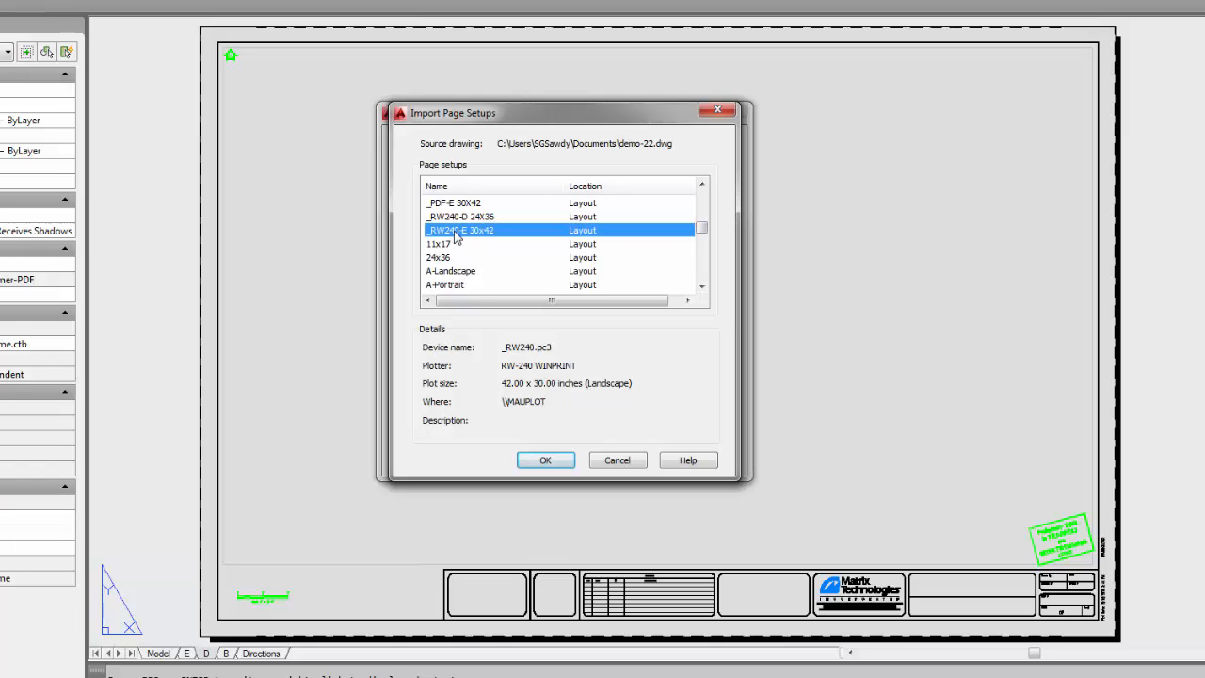
left_click(546, 460)
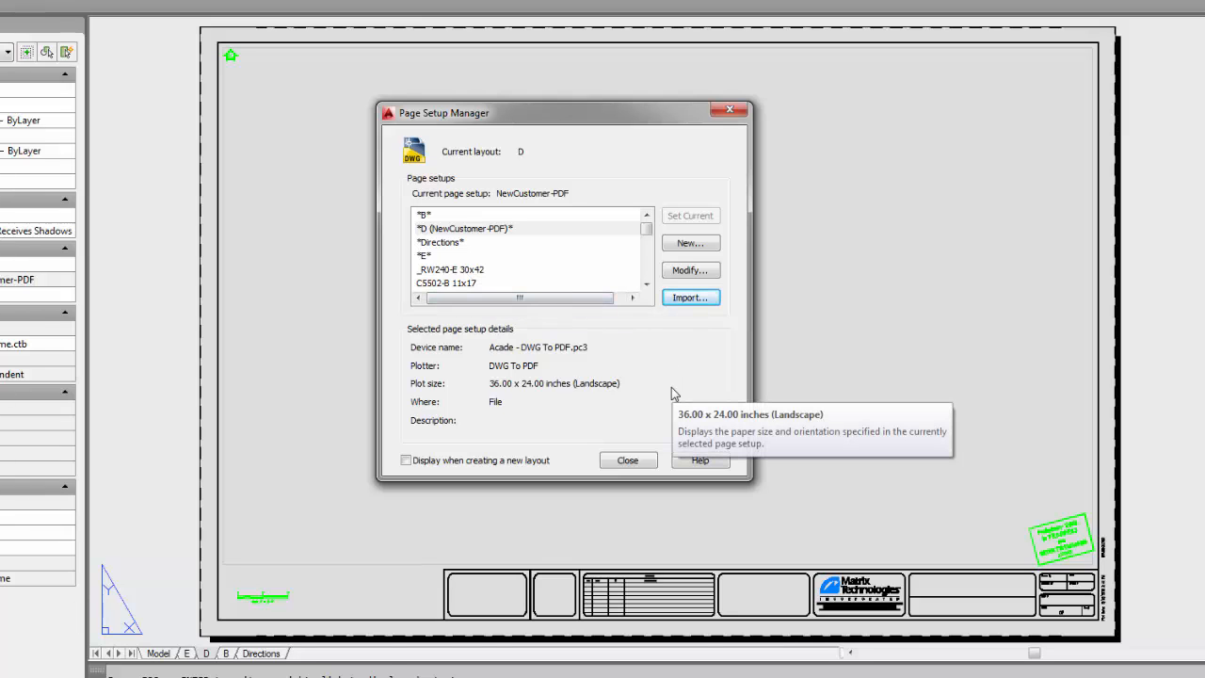
- Check the Plot dialog's page setup list for layout D, then cancel without plotting
left_click(628, 461)
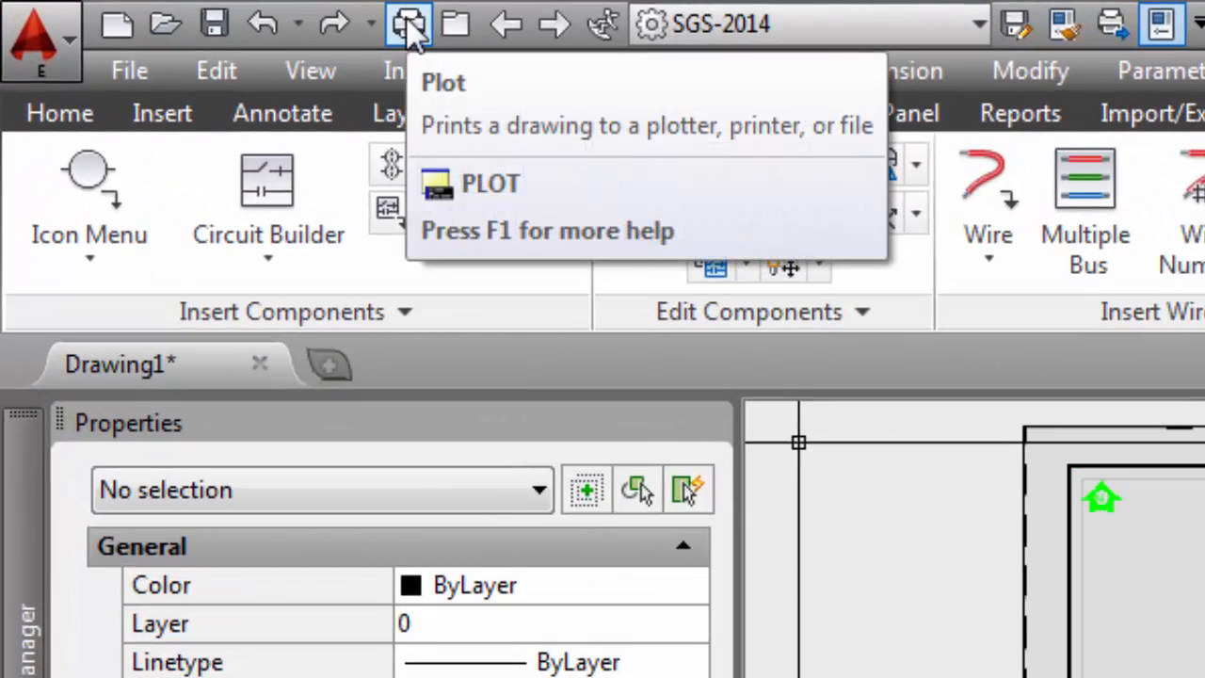
left_click(409, 25)
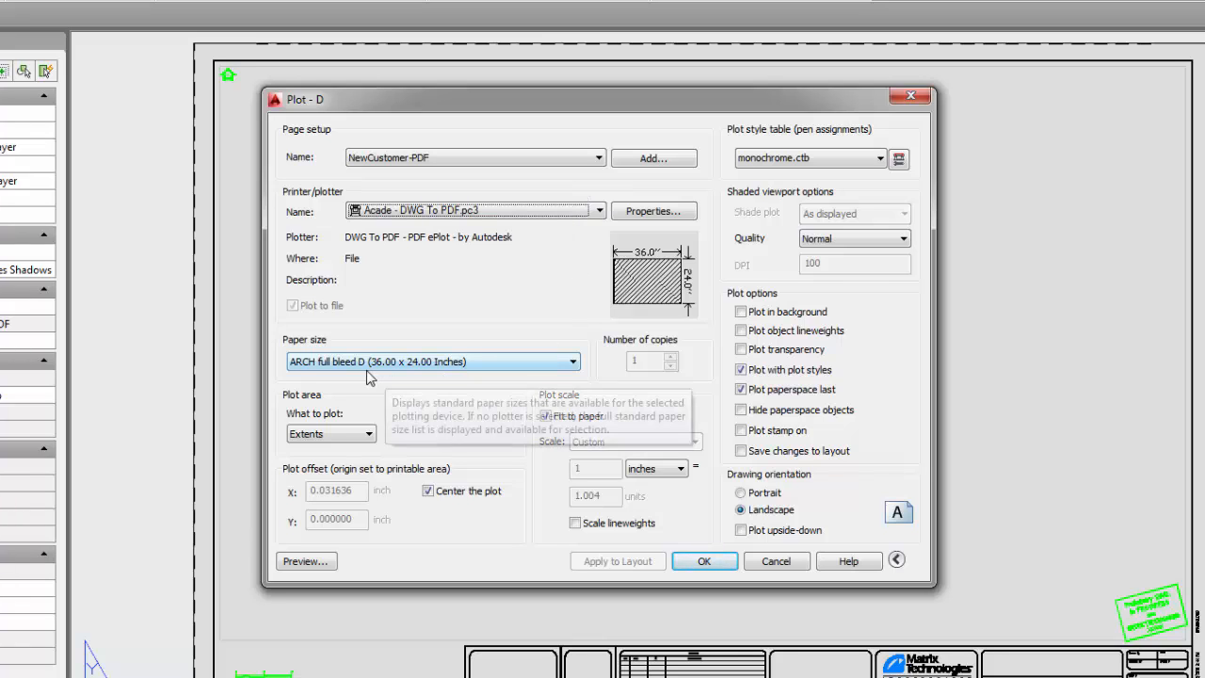
left_click(599, 158)
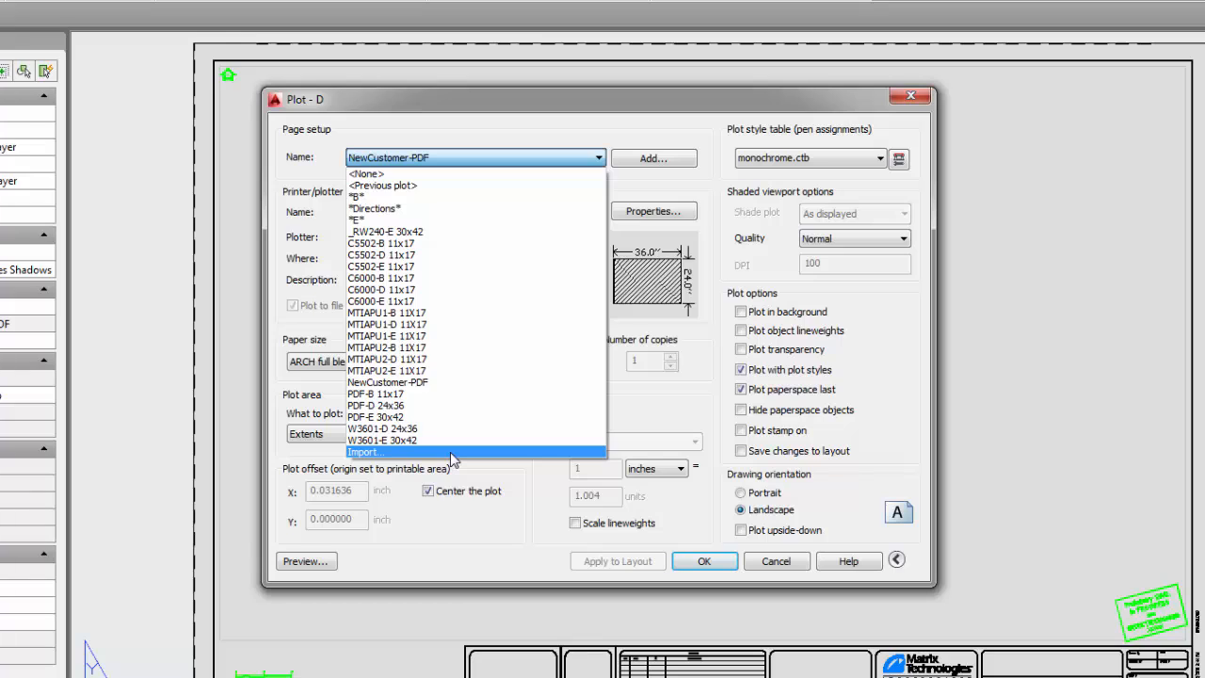
left_click(765, 563)
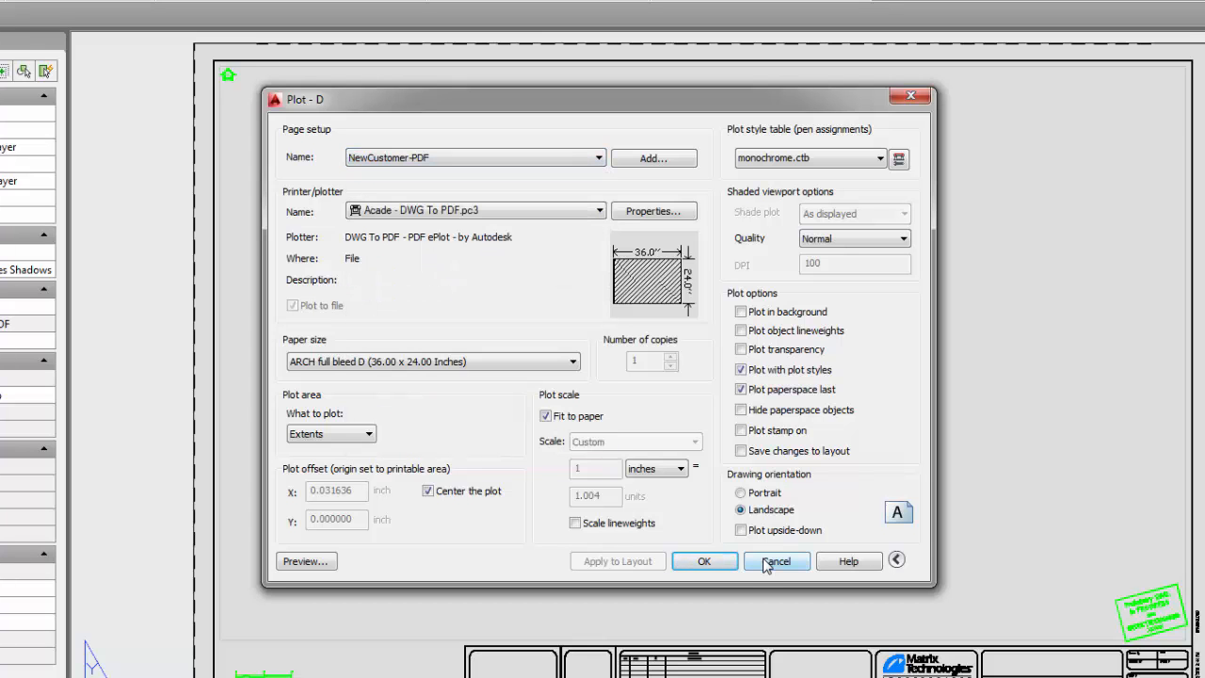
left_click(765, 563)
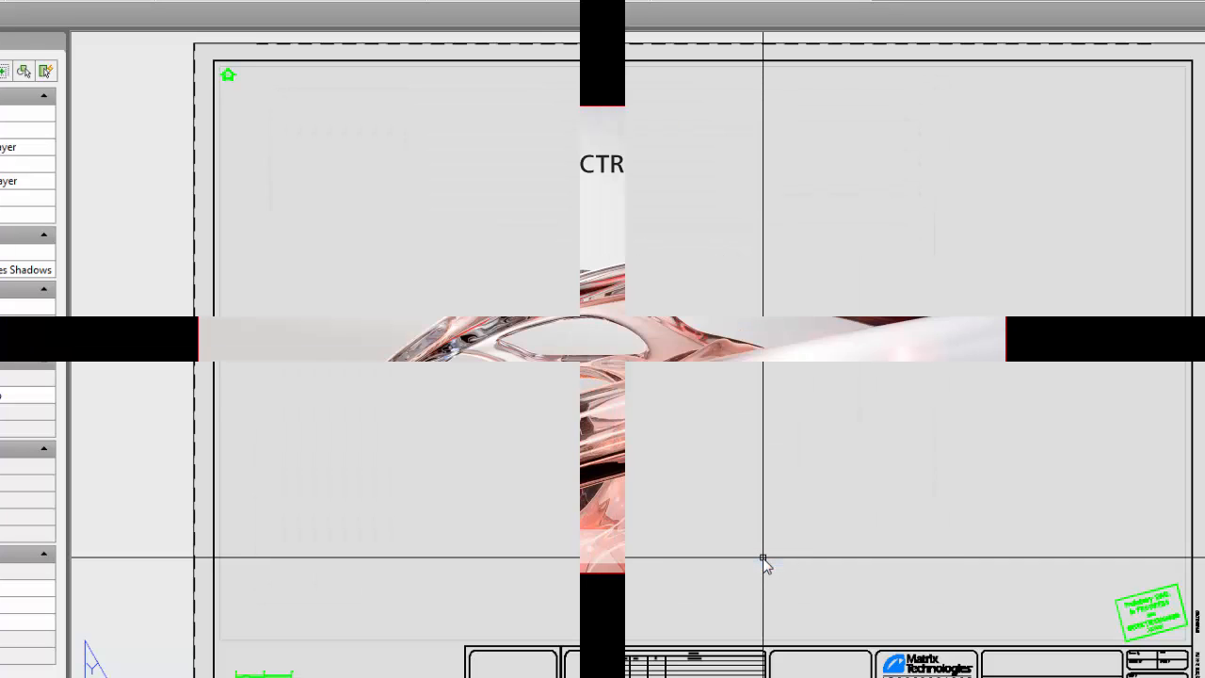